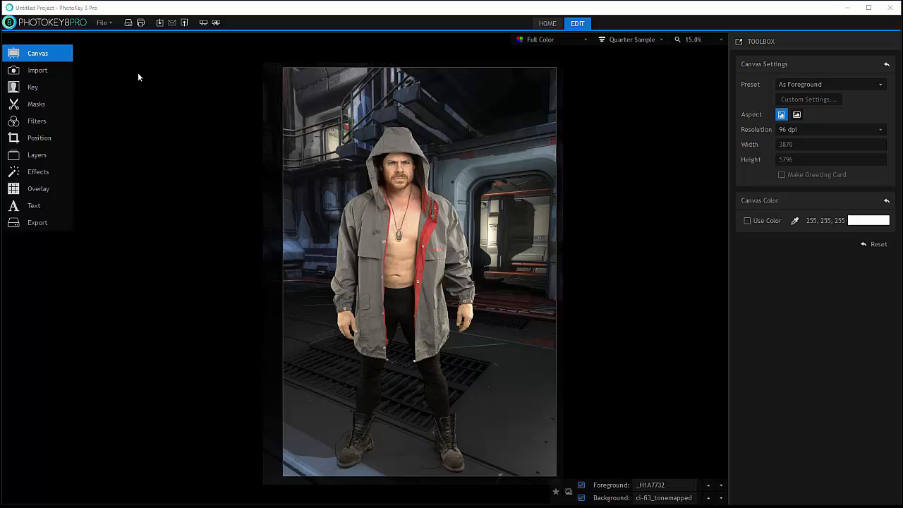
# - Set the canvas preset to 11 x 14 inch after trying the 8 x 10 inch preset
pyautogui.click(42, 70)
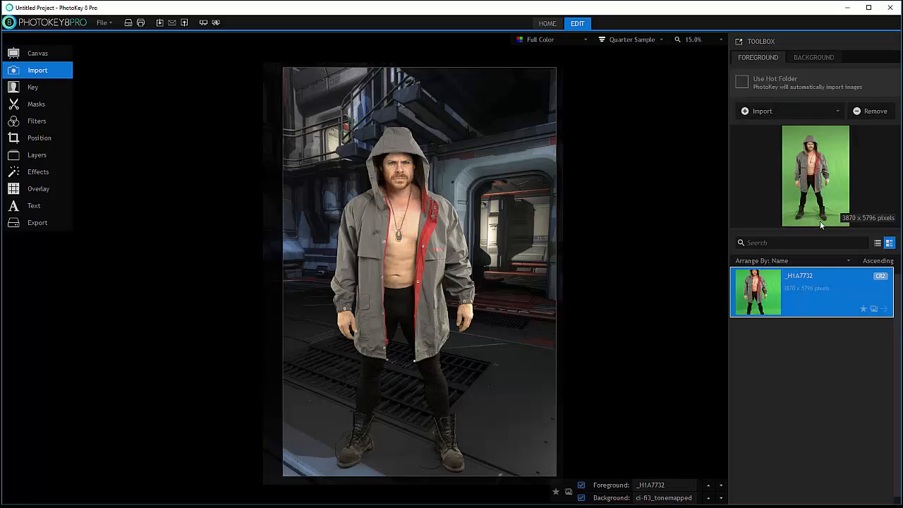
pyautogui.click(50, 53)
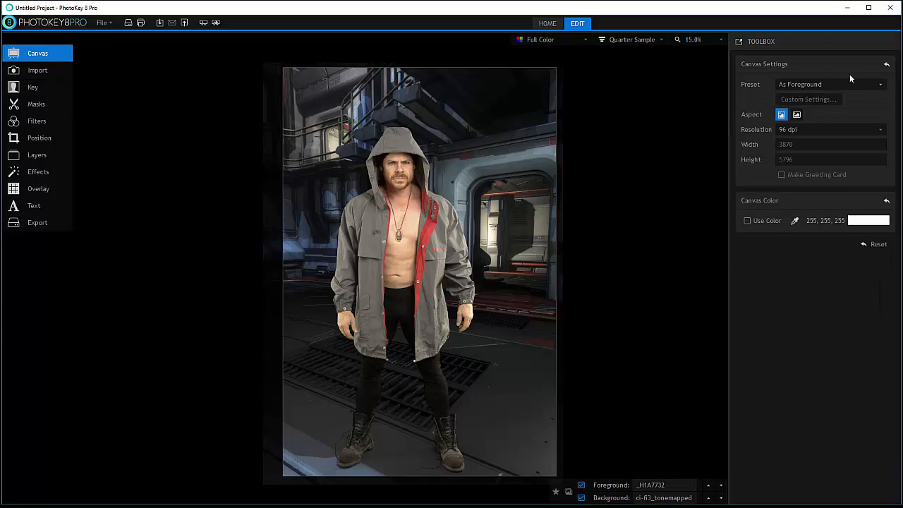
pyautogui.click(868, 84)
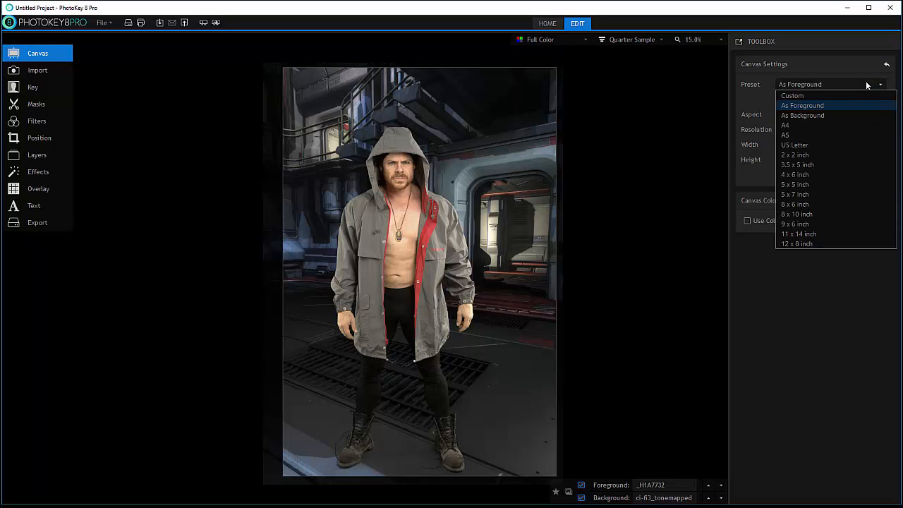
pyautogui.click(828, 214)
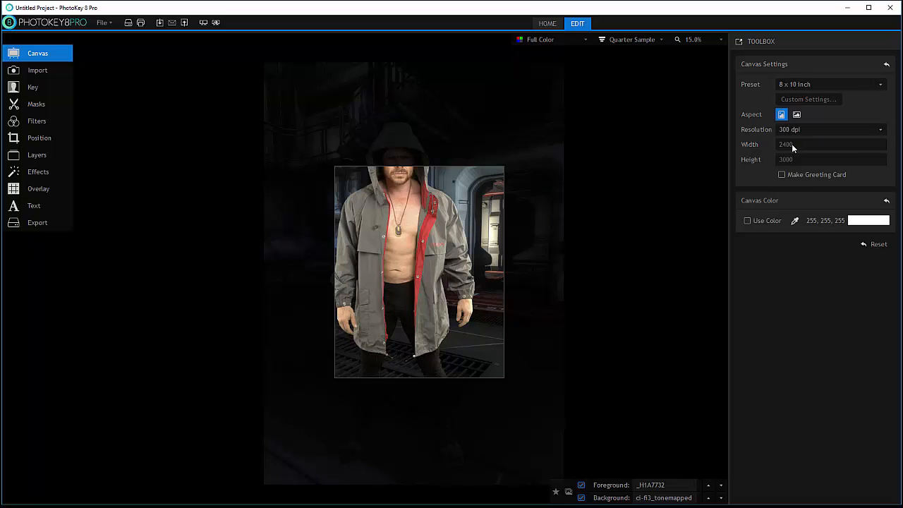
pyautogui.click(830, 85)
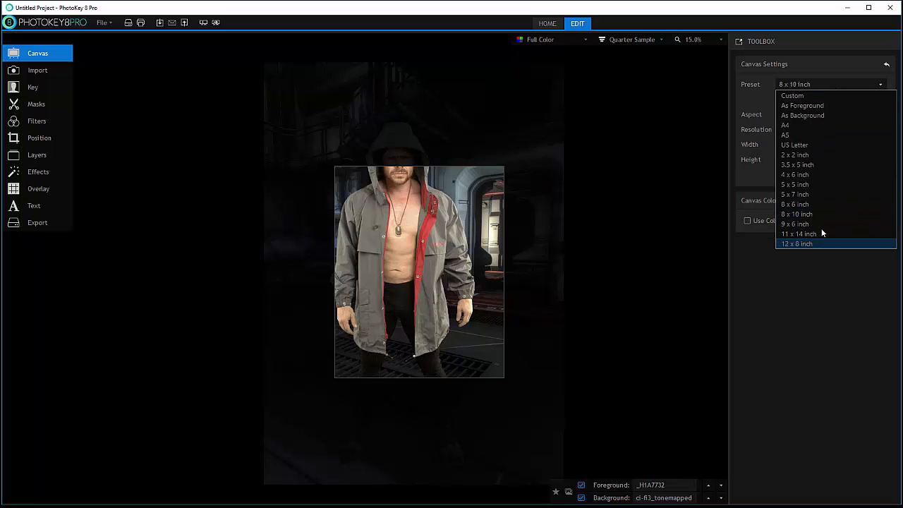
pyautogui.click(815, 233)
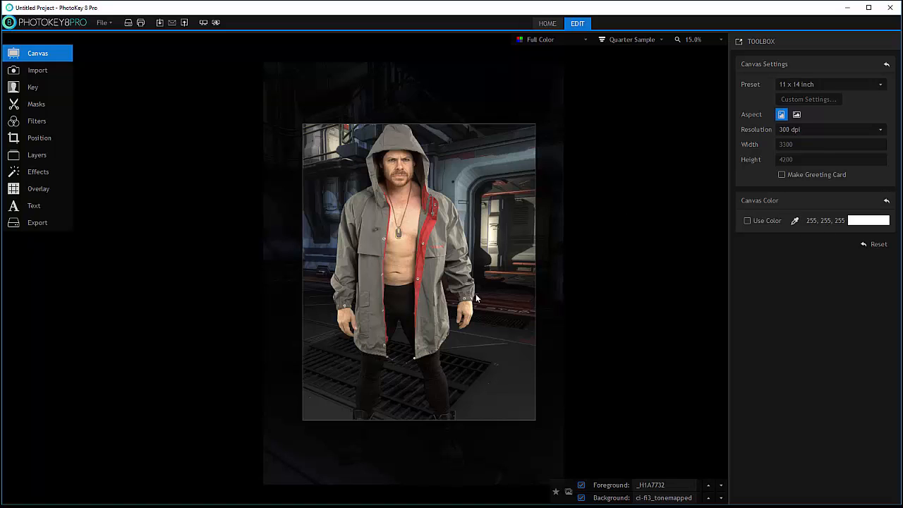
# - Review the imported background image and compare it with the canvas settings
pyautogui.click(52, 69)
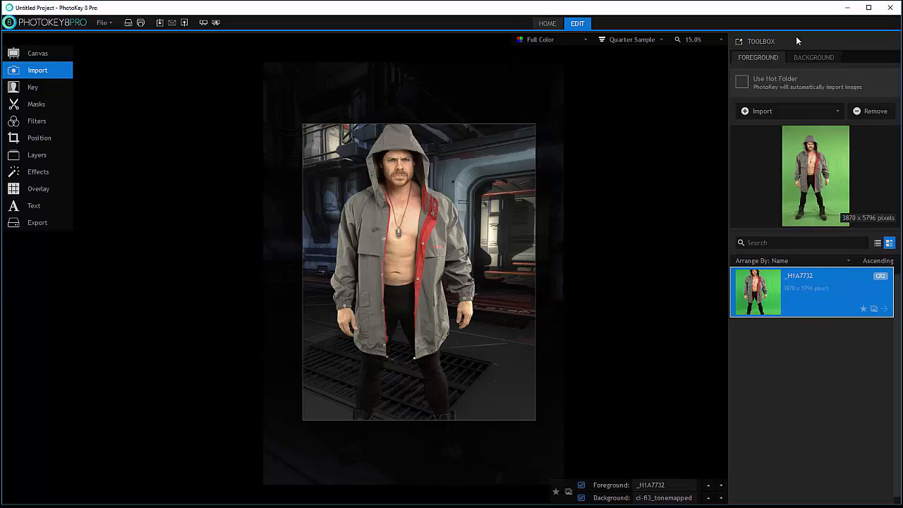
pyautogui.click(812, 57)
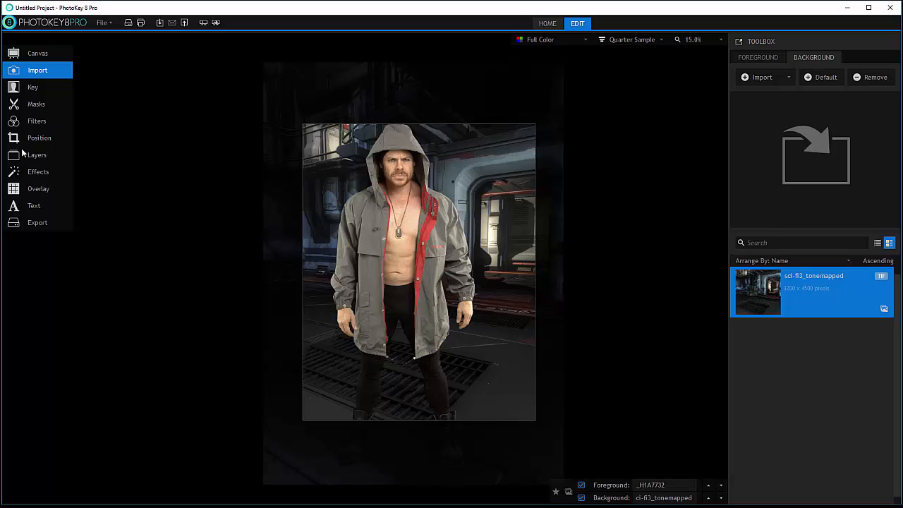
pyautogui.click(40, 53)
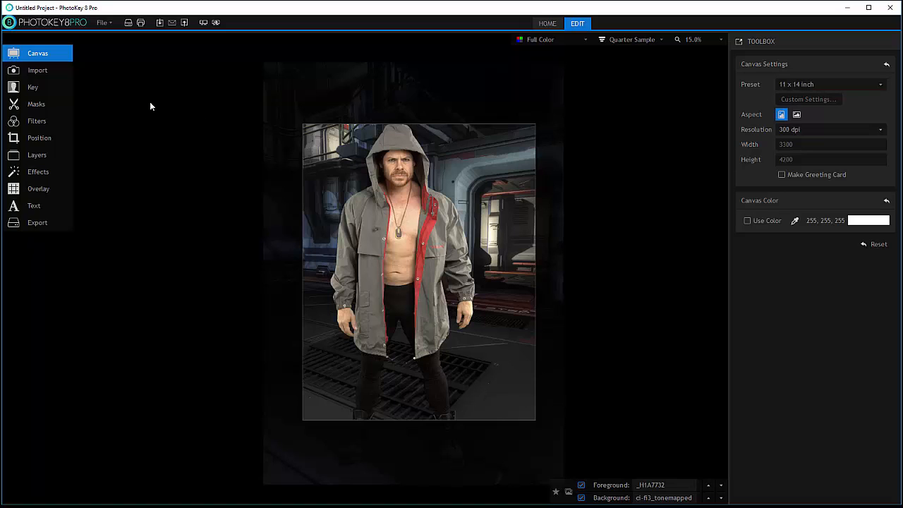
pyautogui.click(38, 71)
pyautogui.click(812, 56)
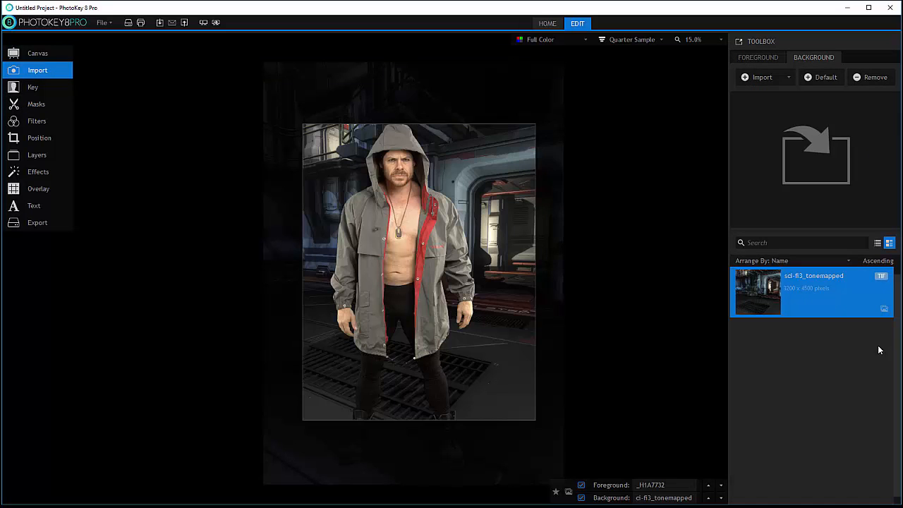
# - Scale the background to 106% and position it at 0.06% horizontal and -3.71% vertical
pyautogui.click(36, 137)
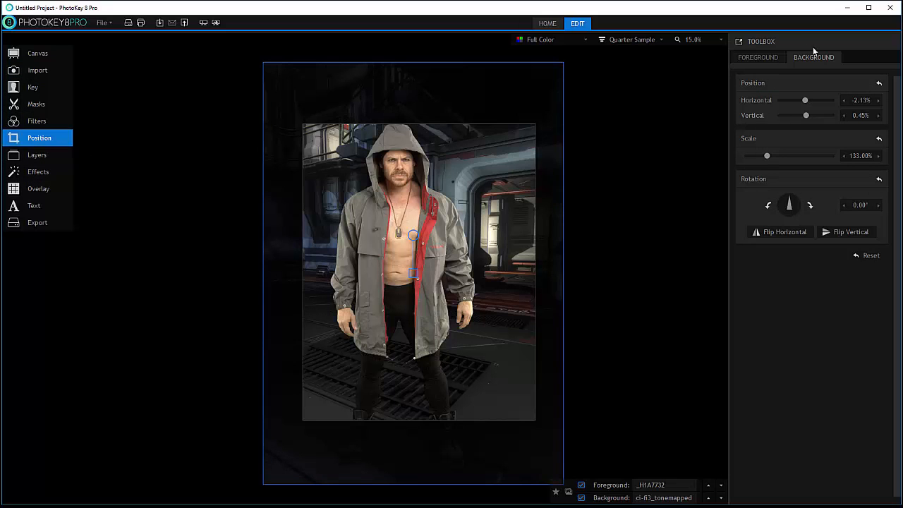
pyautogui.moveTo(412, 273); pyautogui.dragTo(405, 265)
pyautogui.moveTo(477, 227)
pyautogui.mouseDown()
pyautogui.moveTo(489, 227)
pyautogui.moveTo(477, 229)
pyautogui.mouseUp()
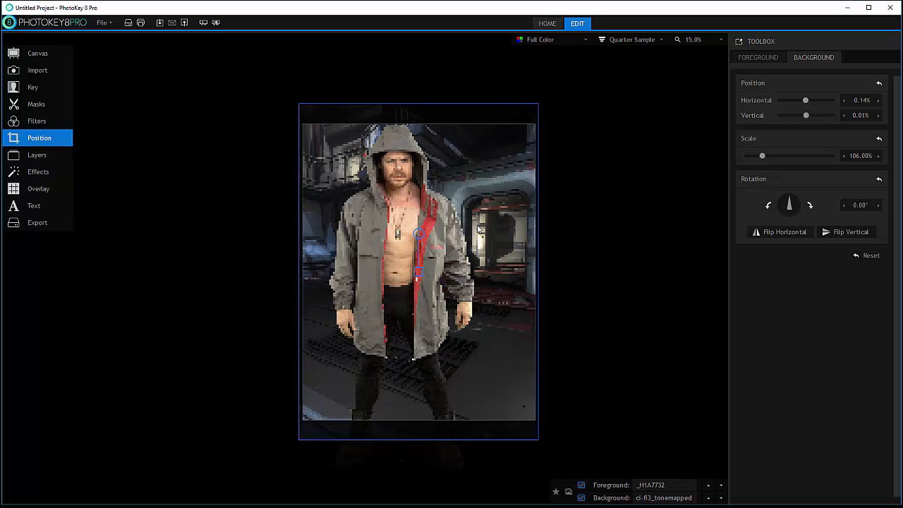
pyautogui.moveTo(504, 294)
pyautogui.mouseDown()
pyautogui.moveTo(503, 275)
pyautogui.moveTo(503, 287)
pyautogui.mouseUp()
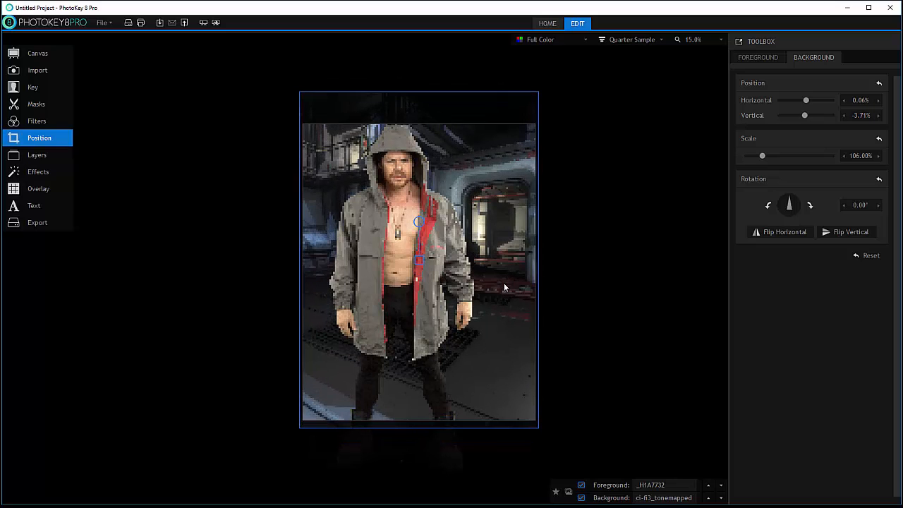
# - Scale the foreground subject to 69% and position it at 5.65% horizontal and 4.09% vertical
pyautogui.click(753, 58)
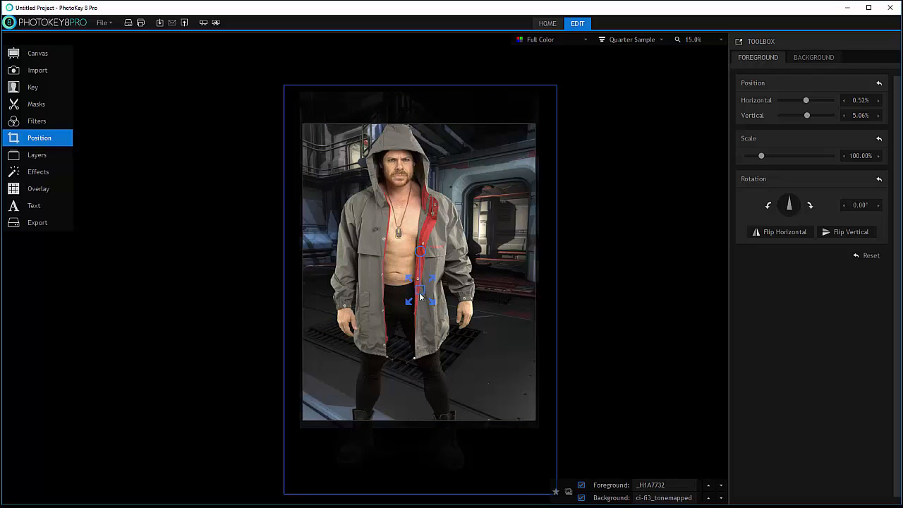
pyautogui.scroll(-7, 416, 286)
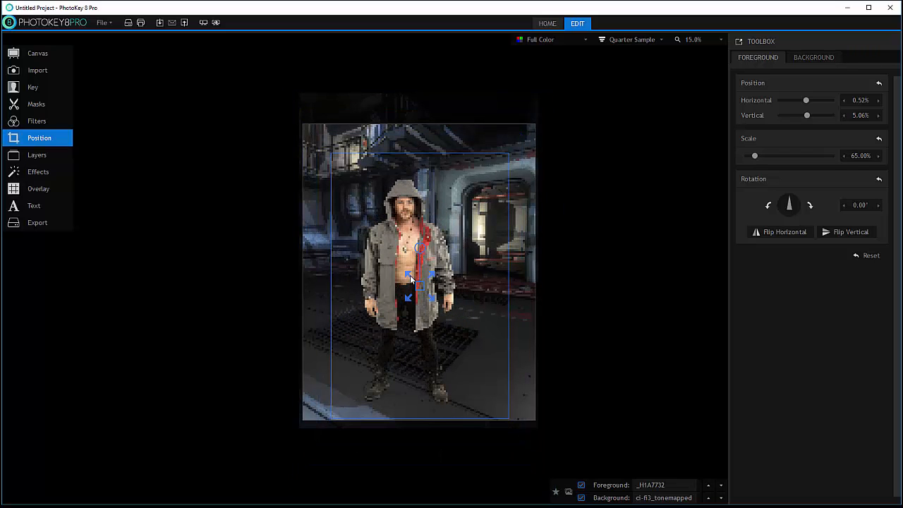
pyautogui.scroll(1, 410, 275)
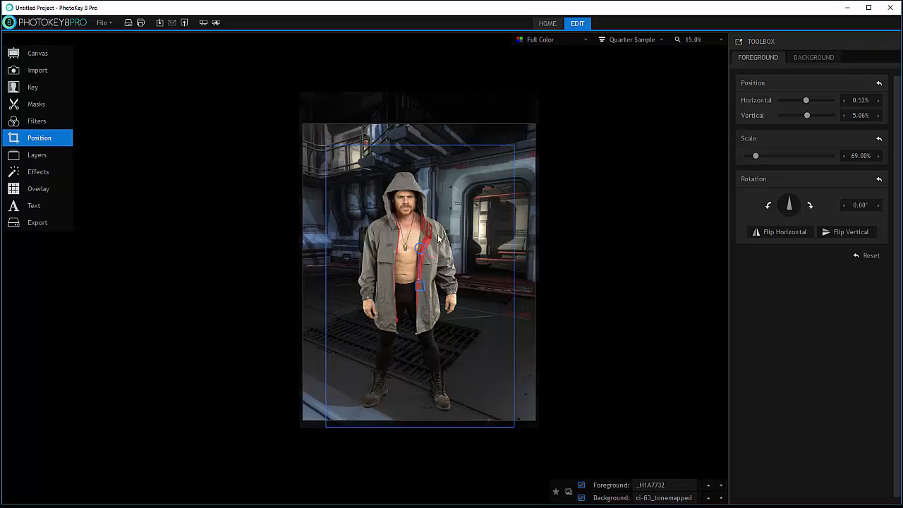
pyautogui.moveTo(438, 234); pyautogui.dragTo(448, 236)
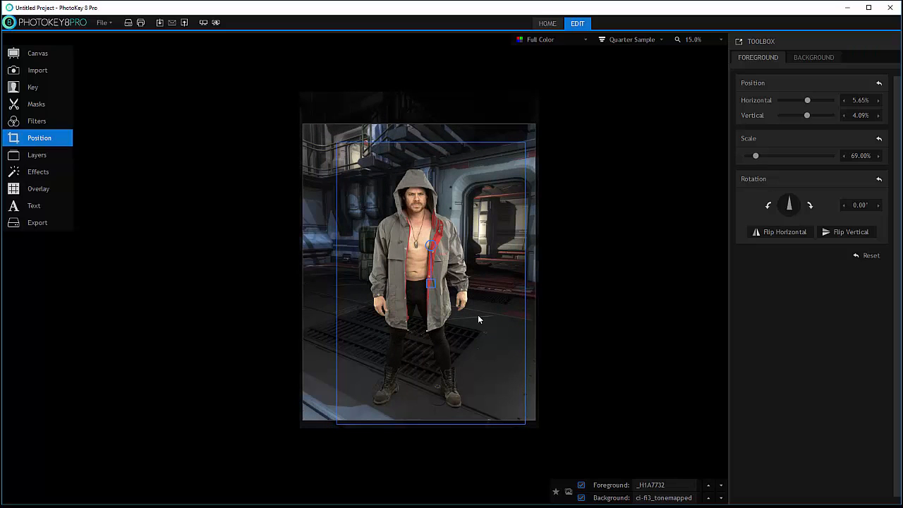
# - Switch the Auto Chroma Key view to Matte and remove Mask #1 from the foreground
pyautogui.click(33, 70)
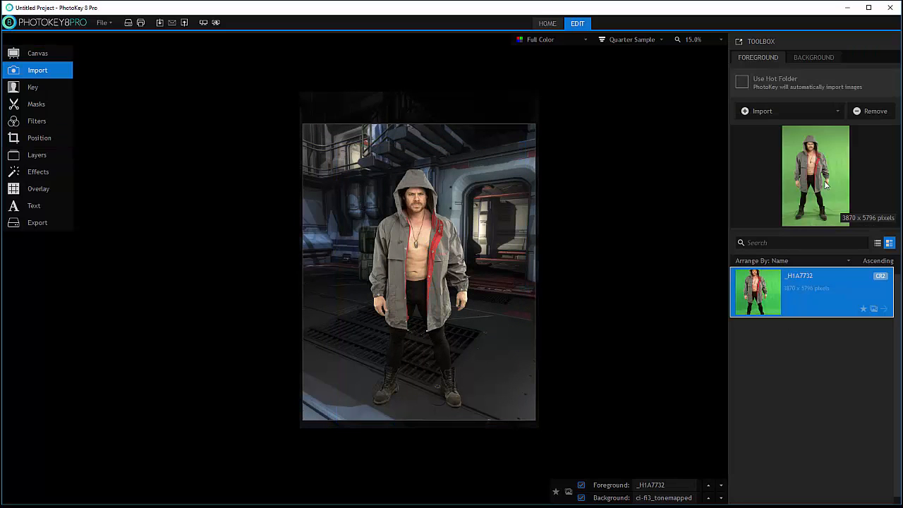
pyautogui.click(39, 88)
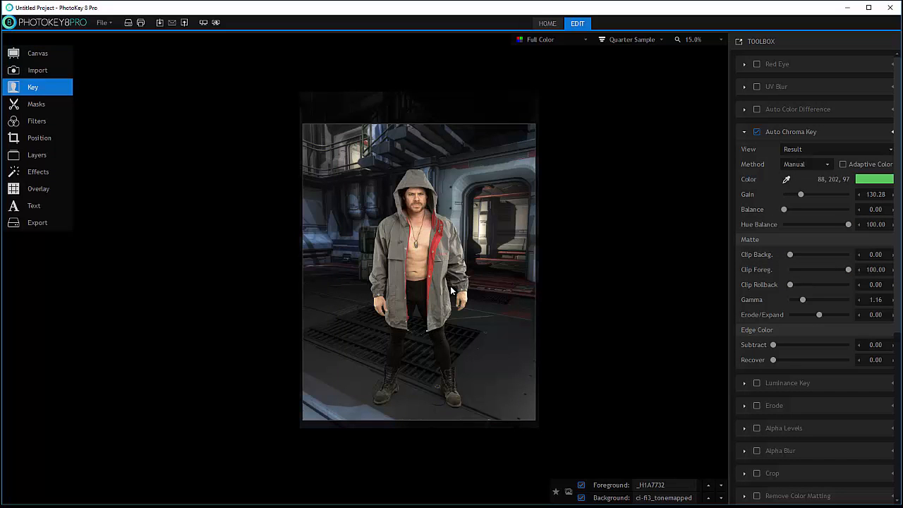
pyautogui.click(830, 149)
pyautogui.click(810, 164)
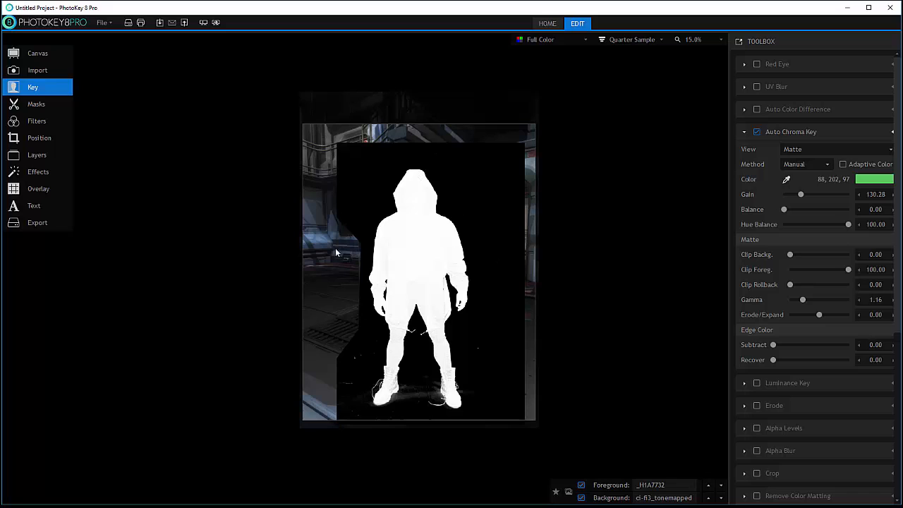
pyautogui.click(31, 104)
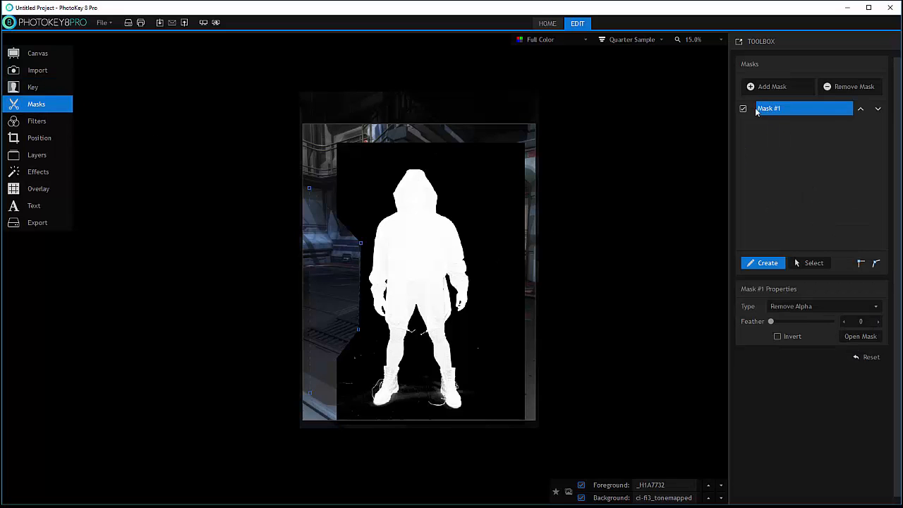
pyautogui.click(849, 86)
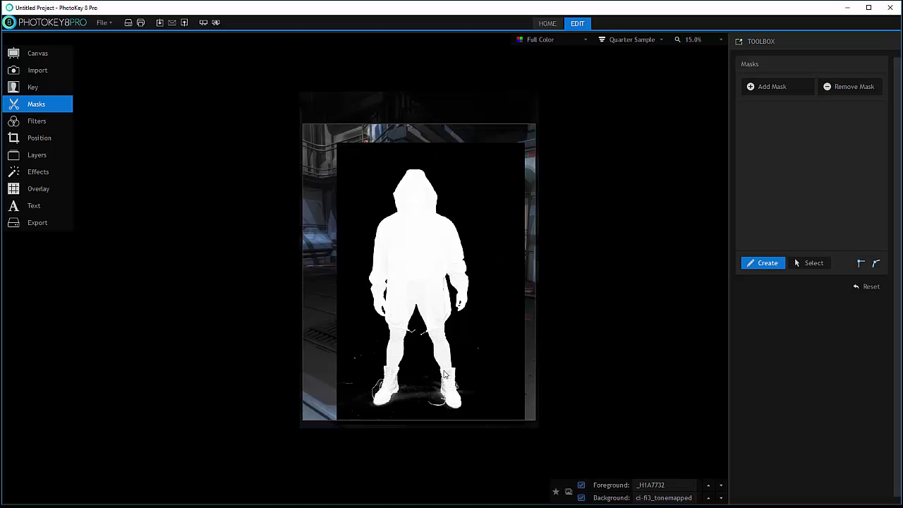
# - Clean up the key's matte by setting Clip Foreground to 73.64 and Clip Background to 21.70
pyautogui.scroll(2, 444, 374)
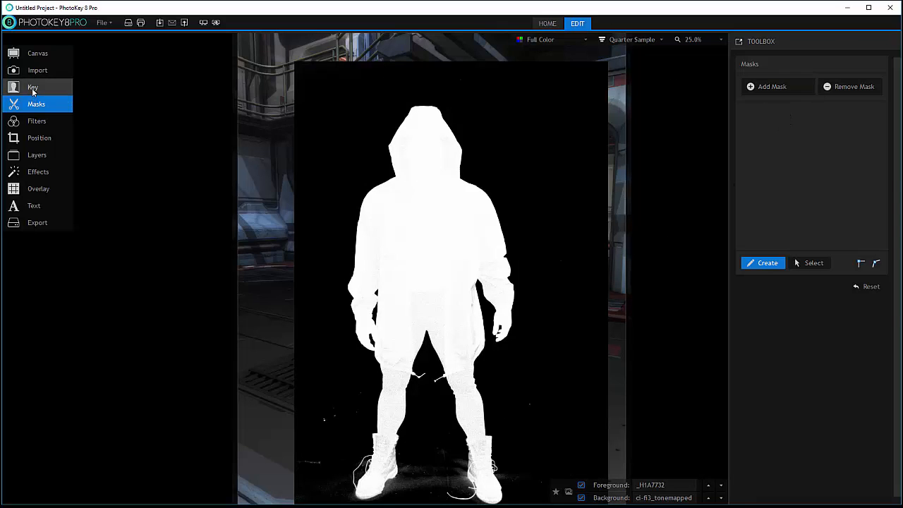
pyautogui.click(32, 88)
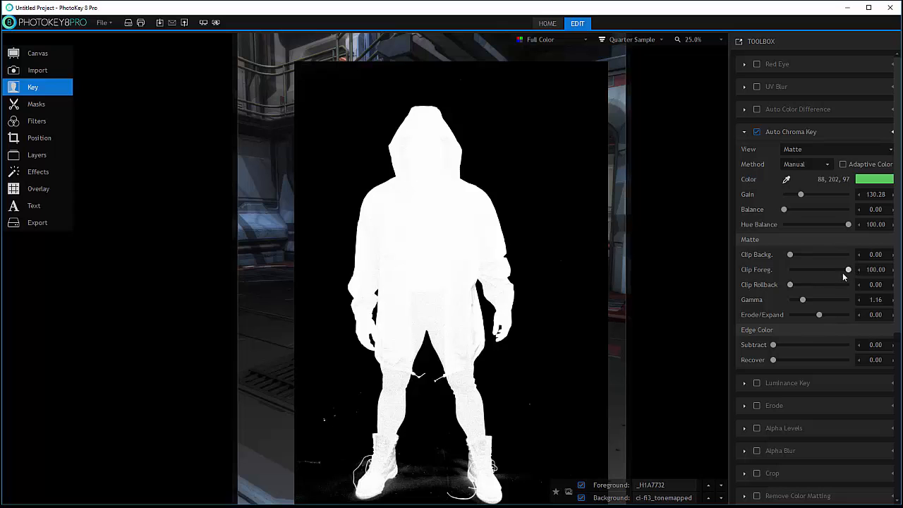
pyautogui.moveTo(848, 270); pyautogui.dragTo(833, 271)
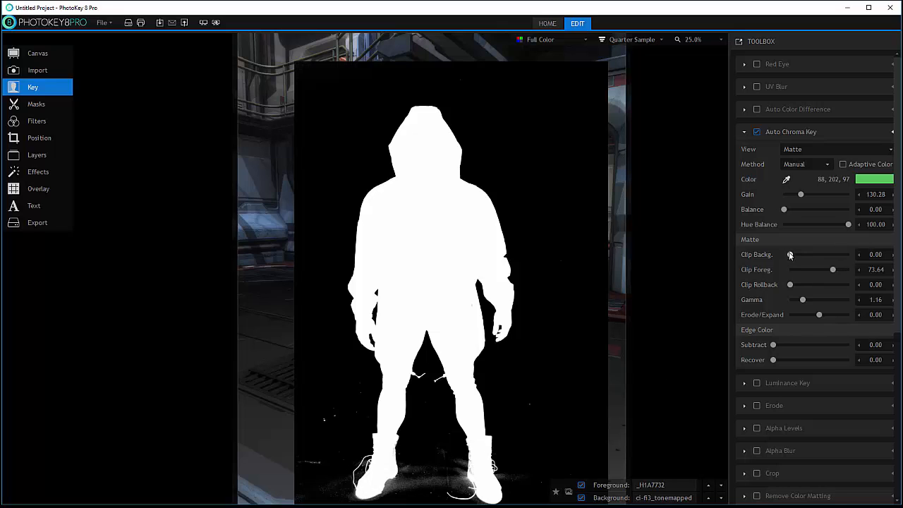
pyautogui.moveTo(790, 255); pyautogui.dragTo(803, 254)
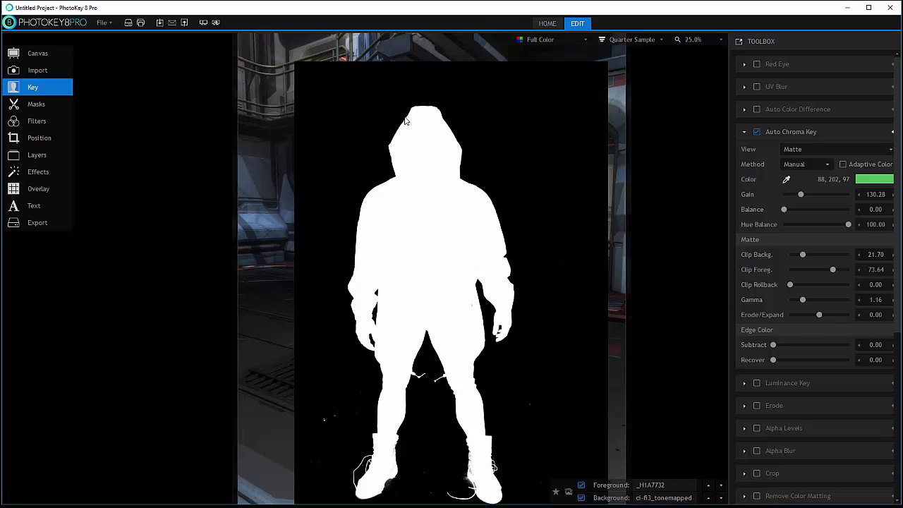
# - Return the Auto Chroma Key view to Result and set the Light Wrap size to 182
pyautogui.click(826, 147)
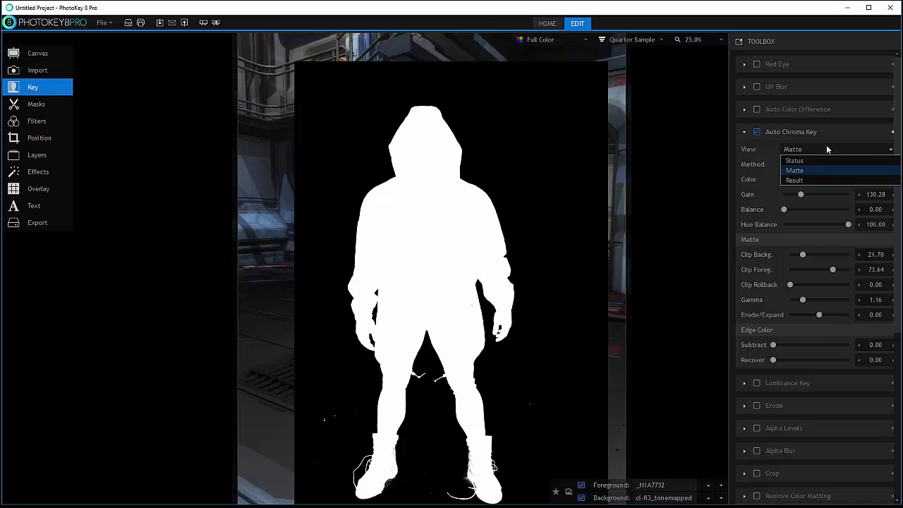
pyautogui.click(804, 181)
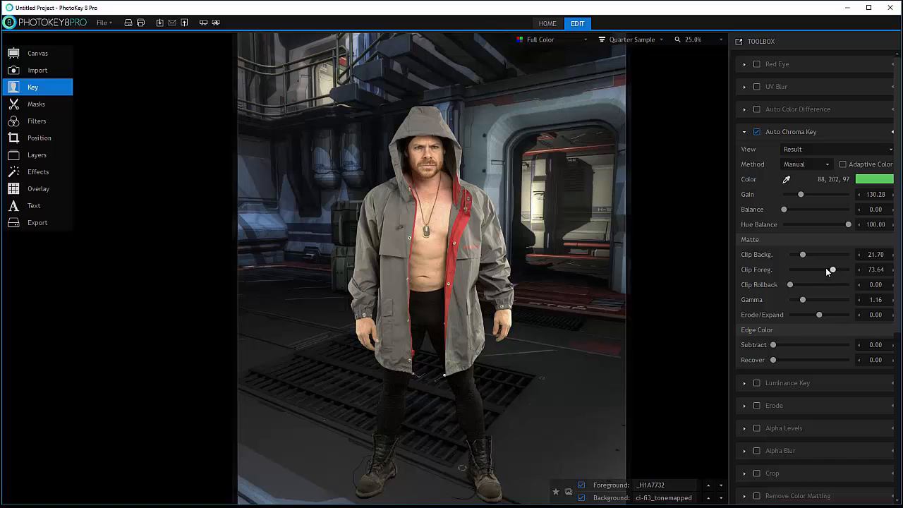
pyautogui.scroll(-5, 825, 268)
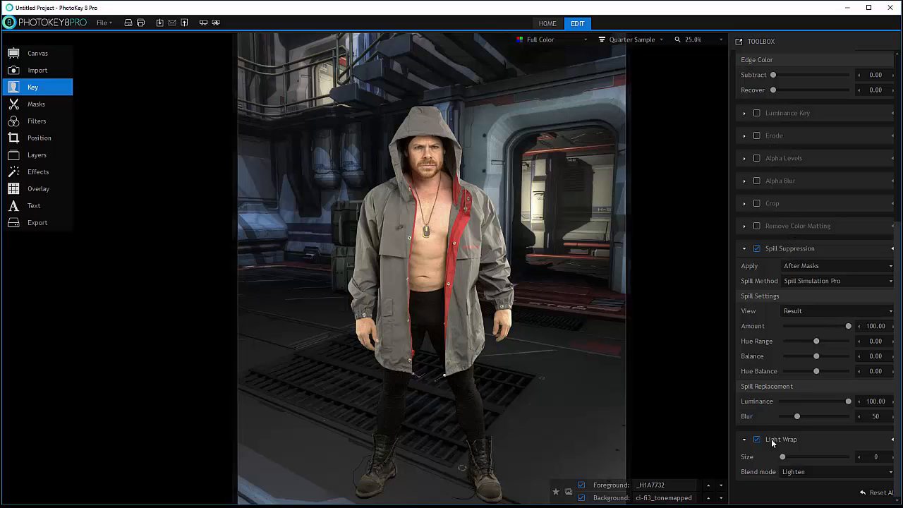
pyautogui.moveTo(783, 458); pyautogui.dragTo(821, 458)
pyautogui.moveTo(826, 456); pyautogui.dragTo(842, 459)
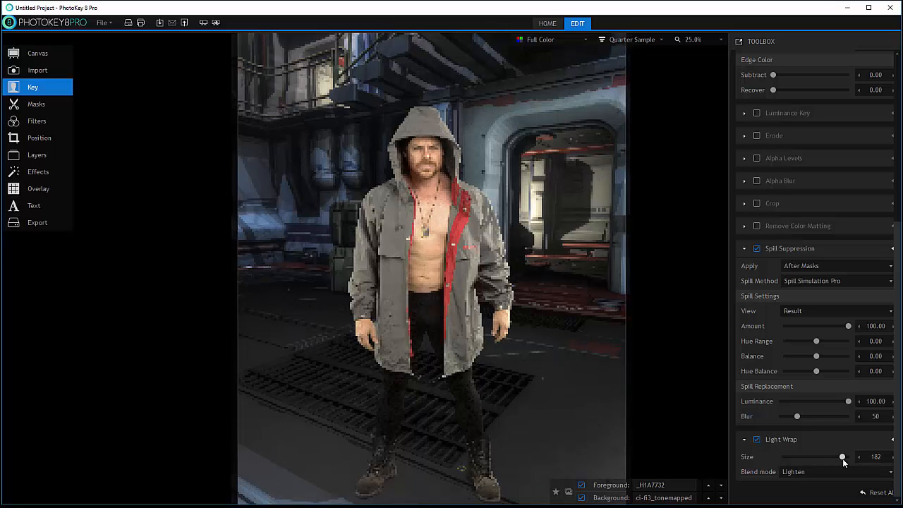
# - Reposition the foreground subject at 9.00% horizontal and 2.52% vertical
pyautogui.click(31, 138)
pyautogui.moveTo(417, 249); pyautogui.dragTo(525, 176)
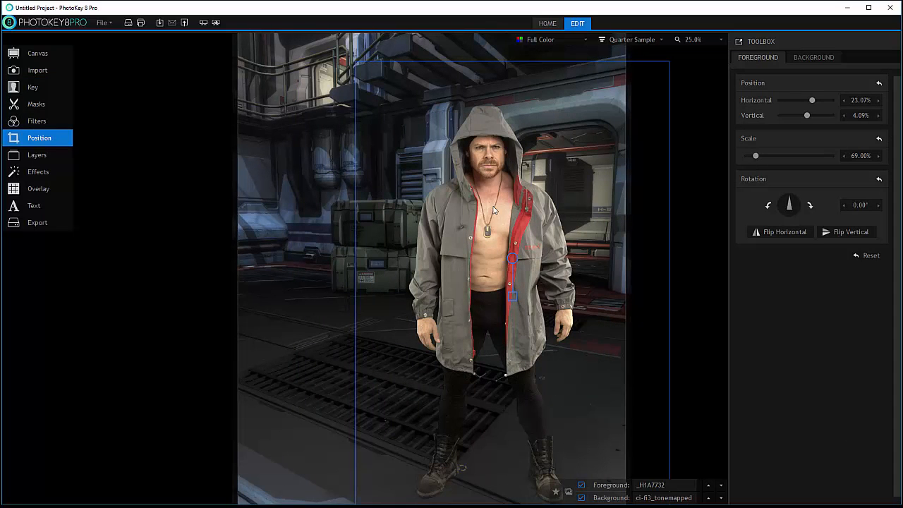
pyautogui.moveTo(502, 250); pyautogui.dragTo(474, 217)
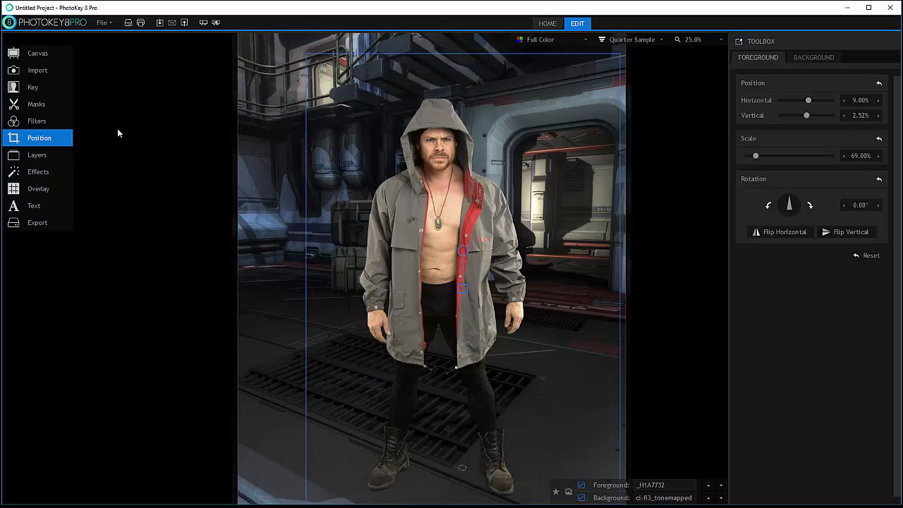
# - Change the Light Wrap blend mode to Screen
pyautogui.click(35, 86)
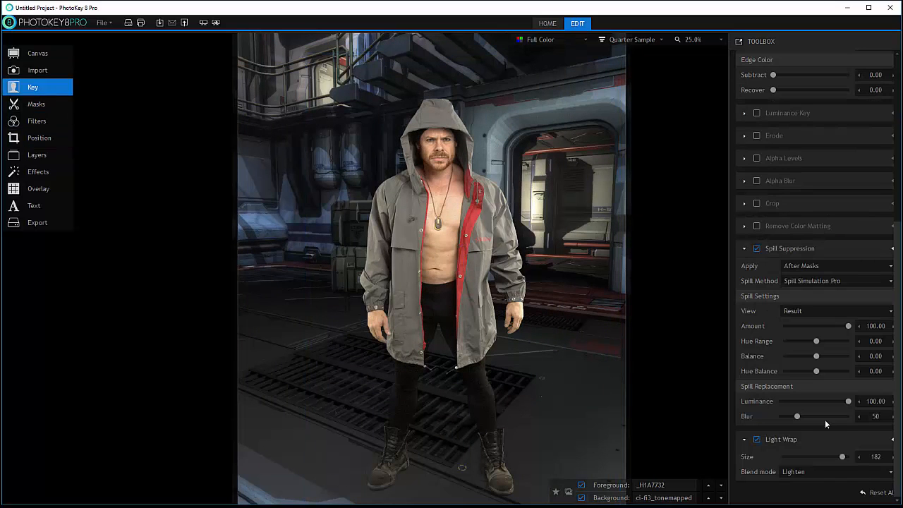
pyautogui.click(814, 475)
pyautogui.click(811, 453)
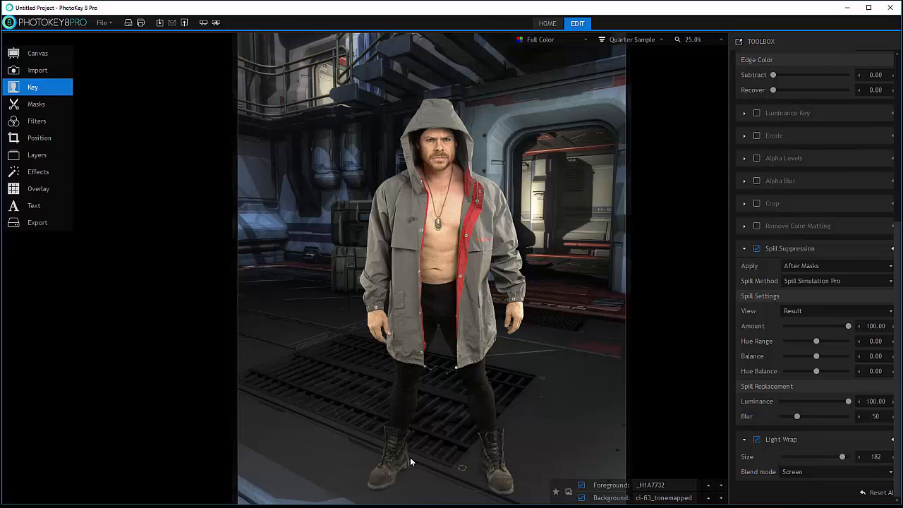
# - Change the Light Wrap blend mode to Lighten and set the Spill Replacement blur to 36
pyautogui.click(807, 471)
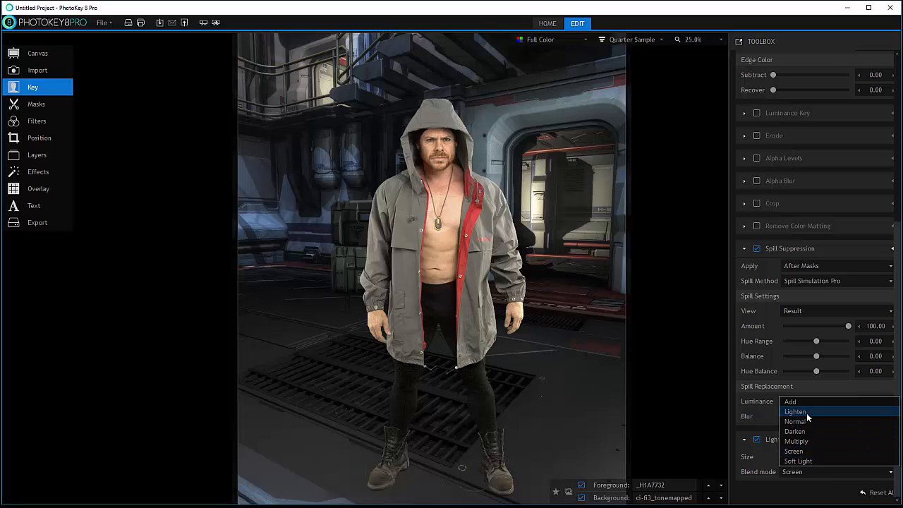
pyautogui.click(806, 415)
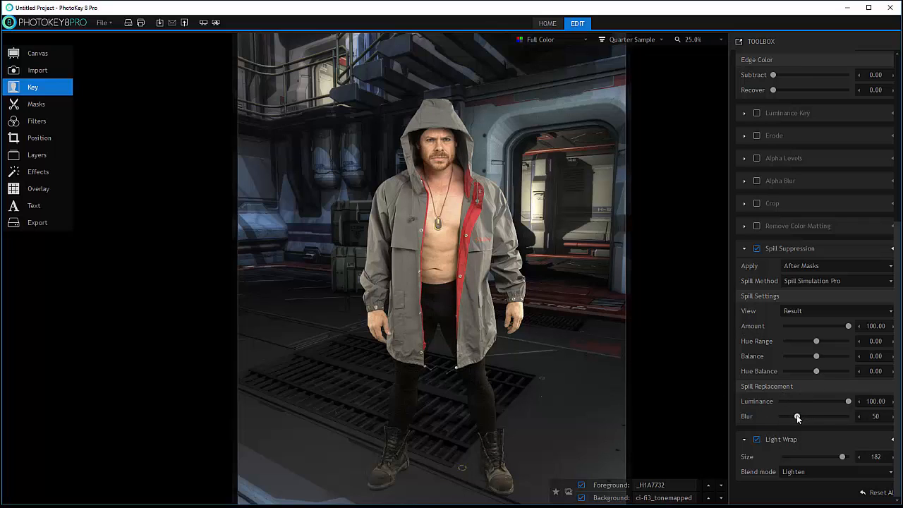
pyautogui.moveTo(796, 417)
pyautogui.mouseDown()
pyautogui.moveTo(846, 417)
pyautogui.moveTo(789, 417)
pyautogui.mouseUp()
# - Enable Alpha Blur on the foreground key and set it to 15
pyautogui.scroll(2, 770, 316)
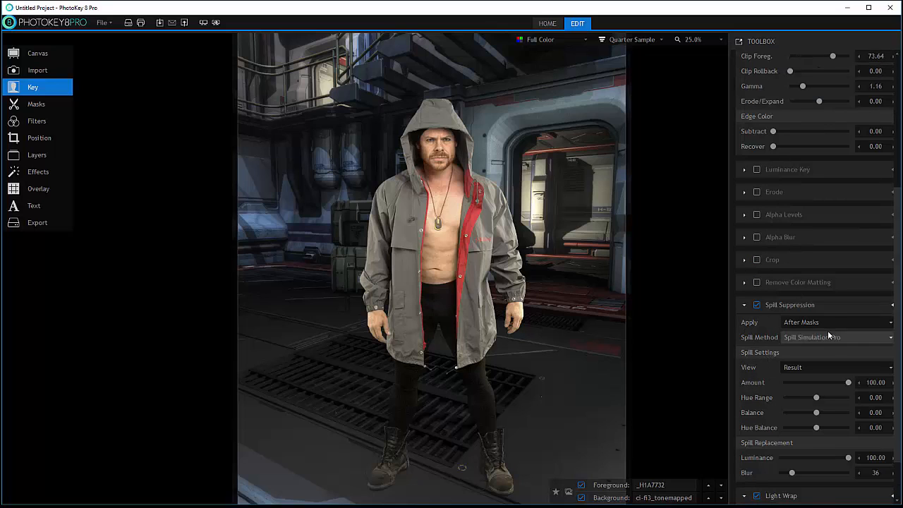
pyautogui.scroll(7, 780, 80)
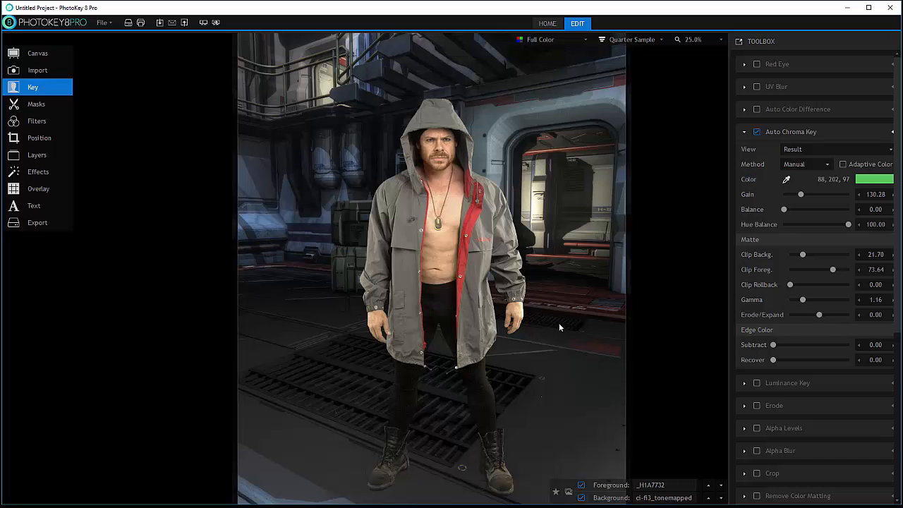
pyautogui.scroll(-1, 795, 417)
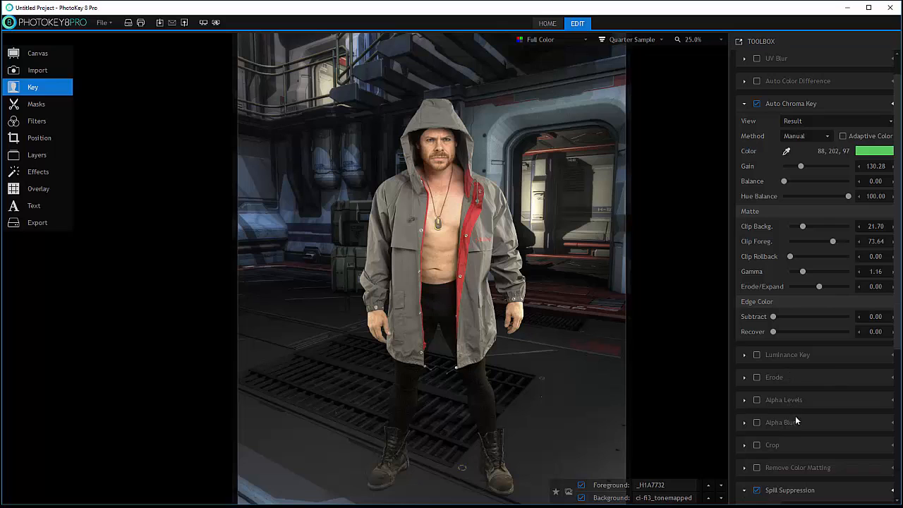
pyautogui.click(758, 423)
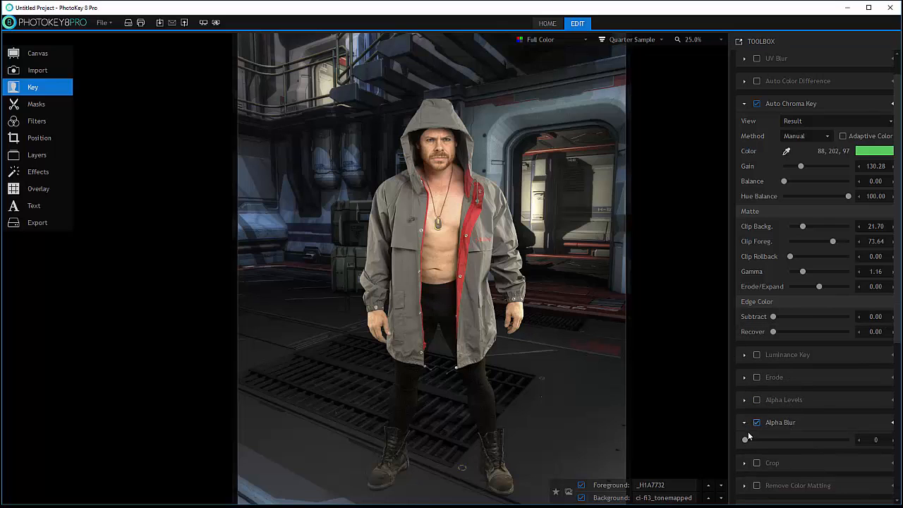
pyautogui.moveTo(748, 437)
pyautogui.mouseDown()
pyautogui.moveTo(767, 441)
pyautogui.moveTo(753, 442)
pyautogui.mouseUp()
# - Test an Alpha Blur of 99 on the jacket and hand edges, and reduce it to 3
pyautogui.scroll(3, 515, 261)
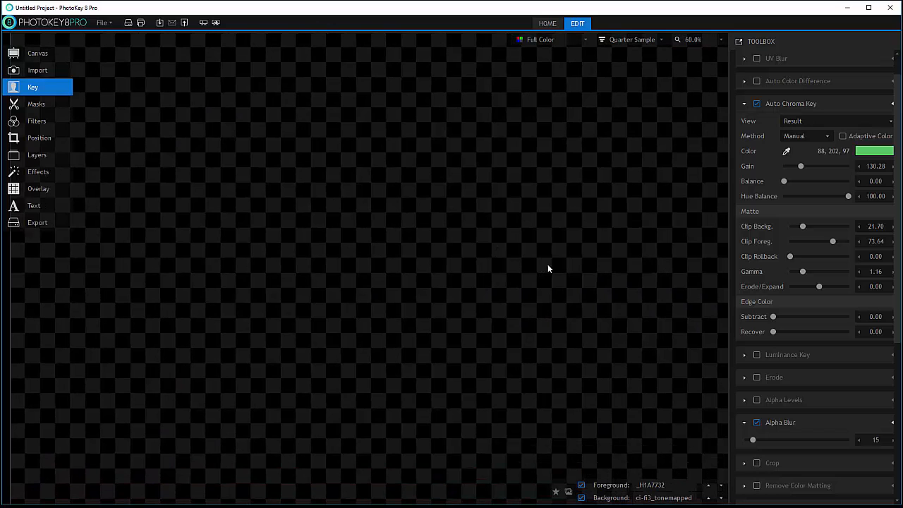
pyautogui.scroll(1, 548, 268)
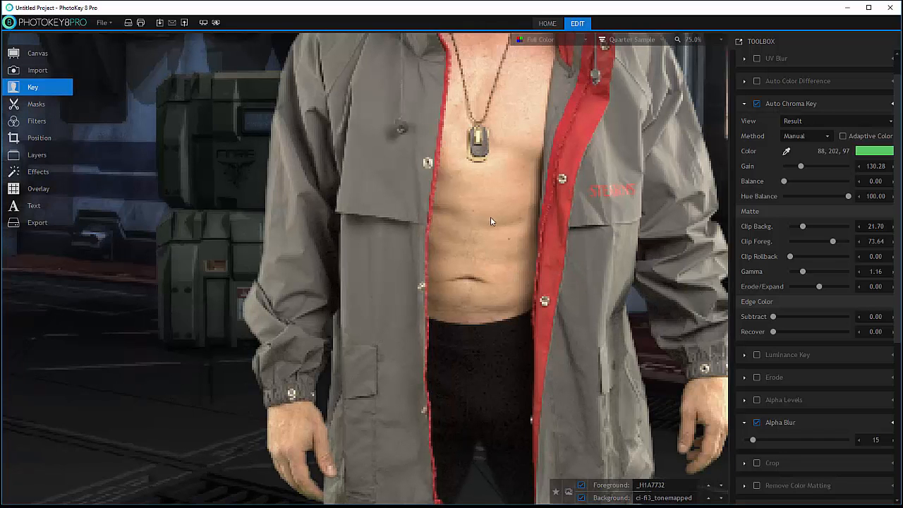
pyautogui.moveTo(673, 277); pyautogui.dragTo(415, 160)
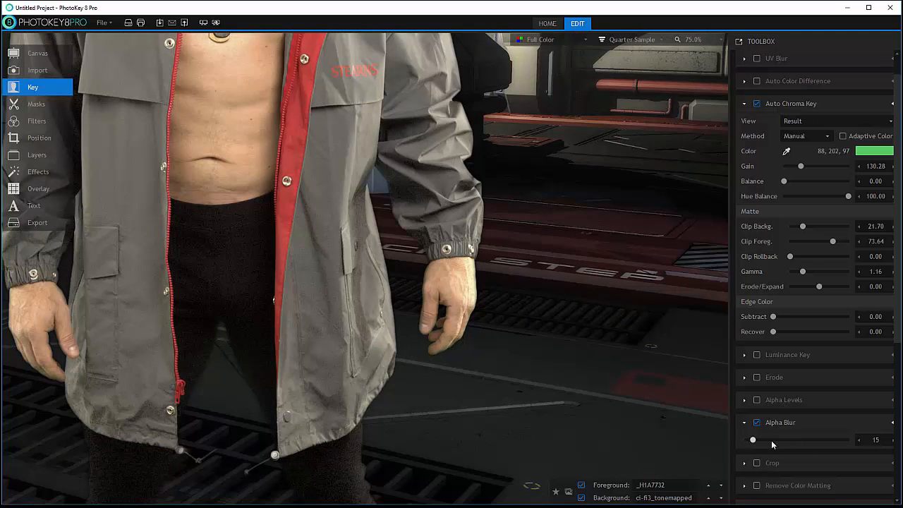
pyautogui.moveTo(771, 441); pyautogui.dragTo(796, 440)
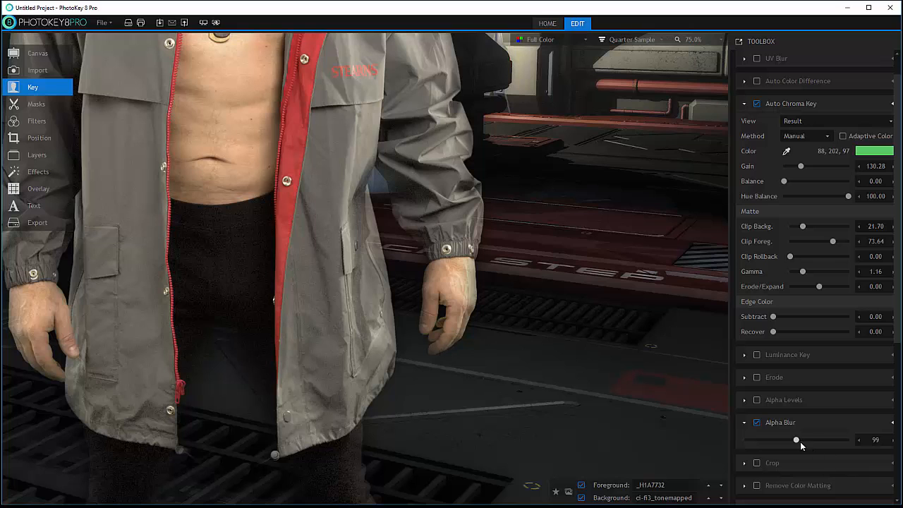
pyautogui.moveTo(797, 440); pyautogui.dragTo(747, 440)
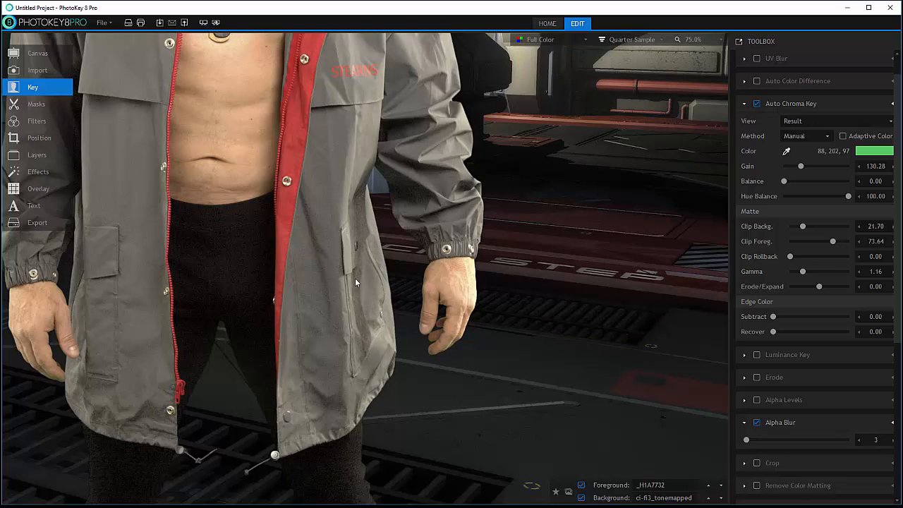
# - Fit the whole canvas in view and enable the 2-Point Color Gradient filter on the foreground
pyautogui.scroll(-5, 358, 284)
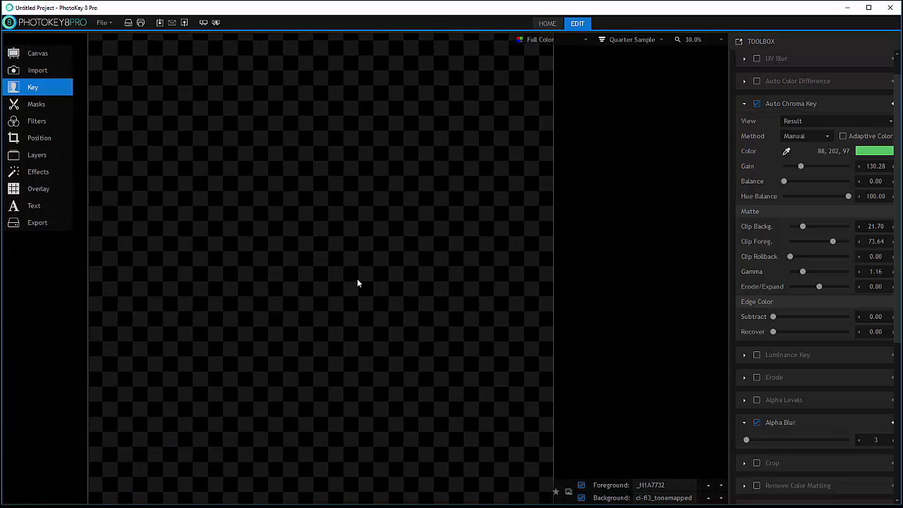
pyautogui.scroll(-2, 357, 279)
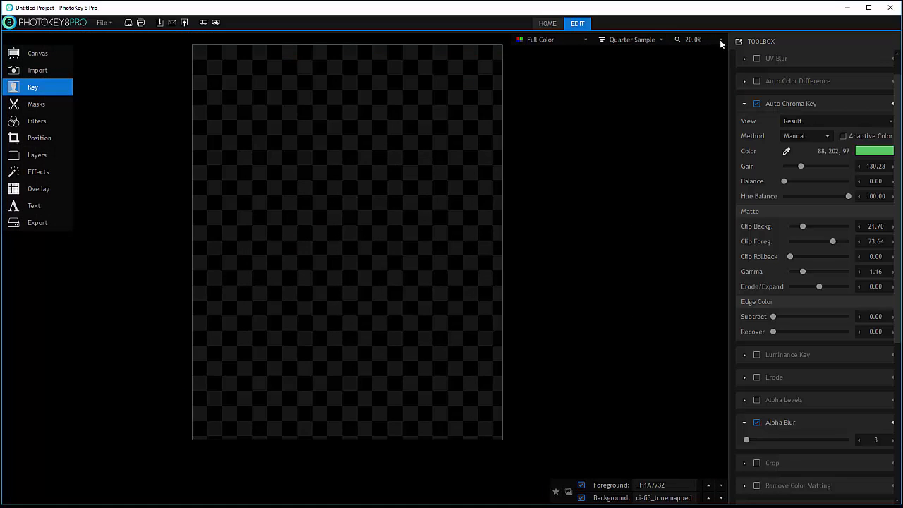
pyautogui.click(719, 39)
pyautogui.click(690, 146)
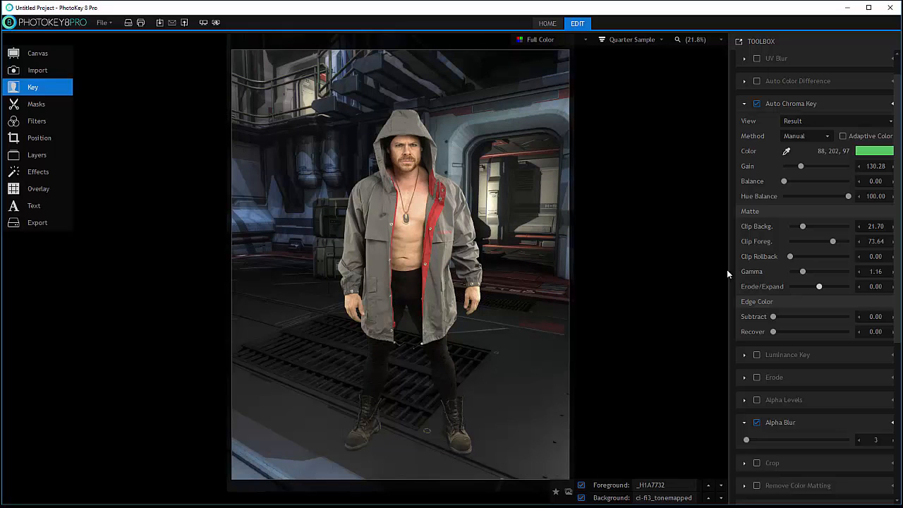
pyautogui.click(34, 104)
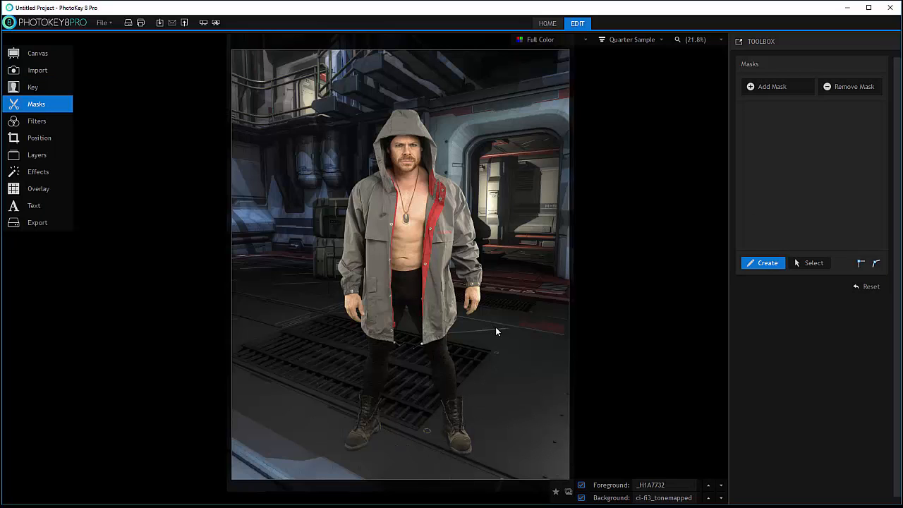
pyautogui.click(36, 120)
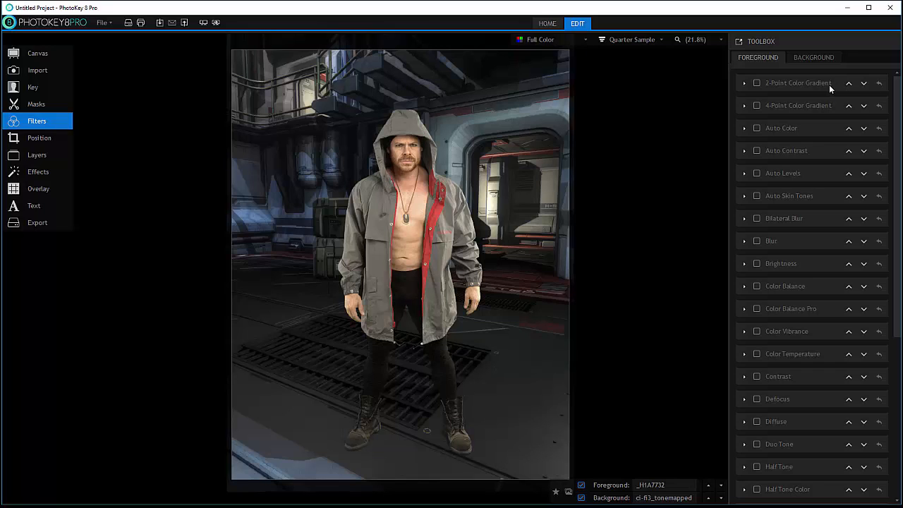
pyautogui.click(756, 82)
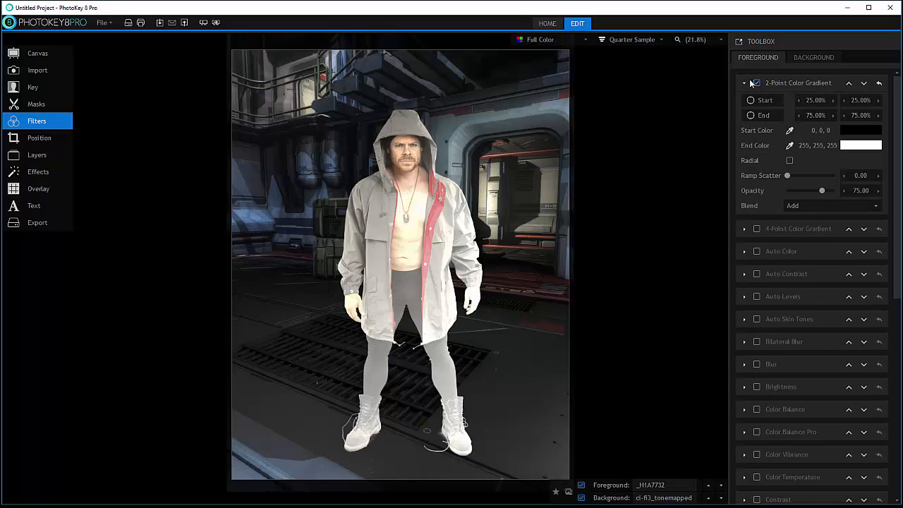
# - Place the gradient's end point between the boots at 52.09%, 93.98% and its start point below the chin at 51.95%, 27.90%
pyautogui.click(750, 115)
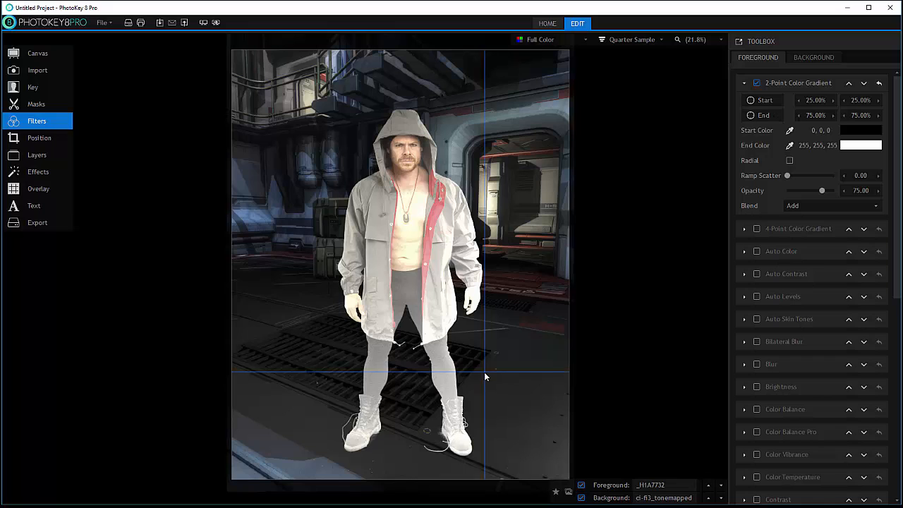
pyautogui.click(407, 458)
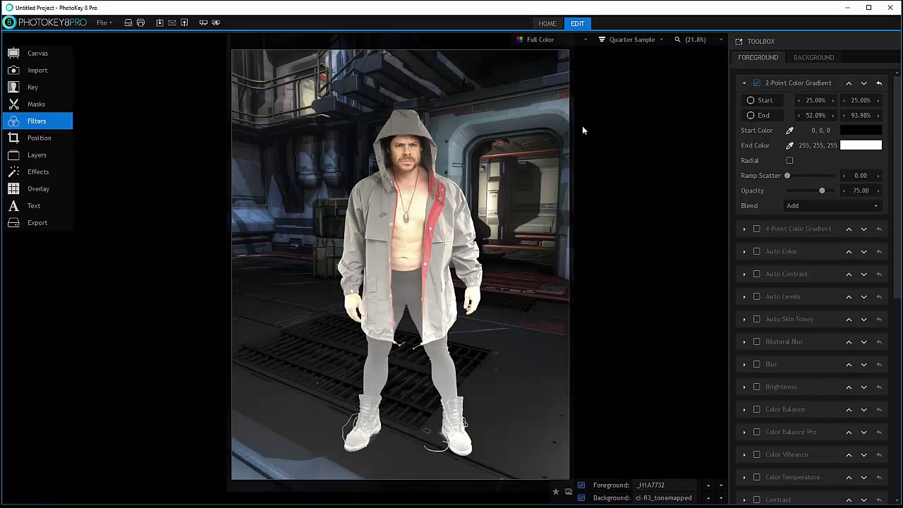
pyautogui.click(752, 115)
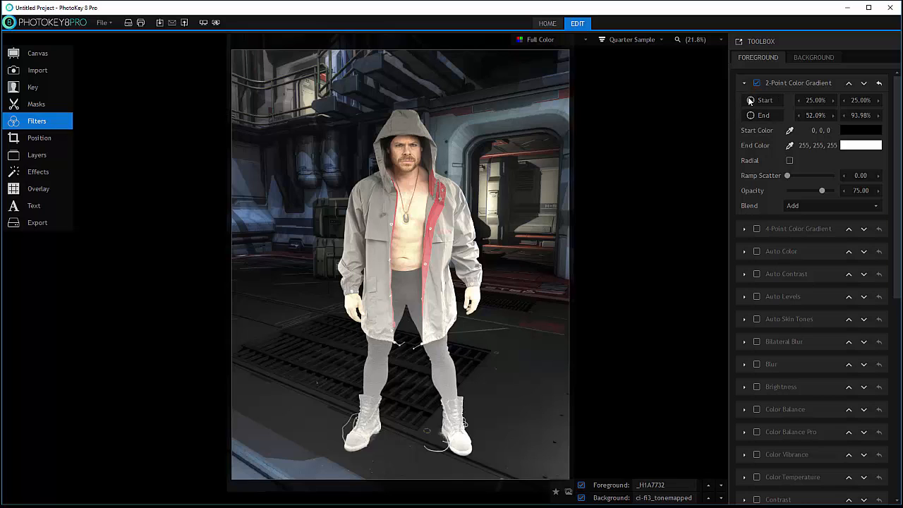
pyautogui.click(407, 171)
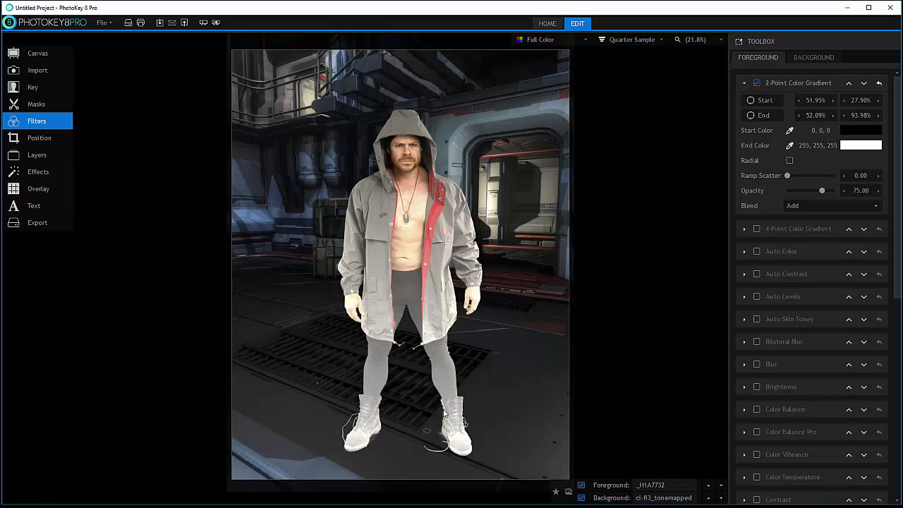
# - Set the gradient's Start Color to white (255, 255, 255)
pyautogui.click(858, 128)
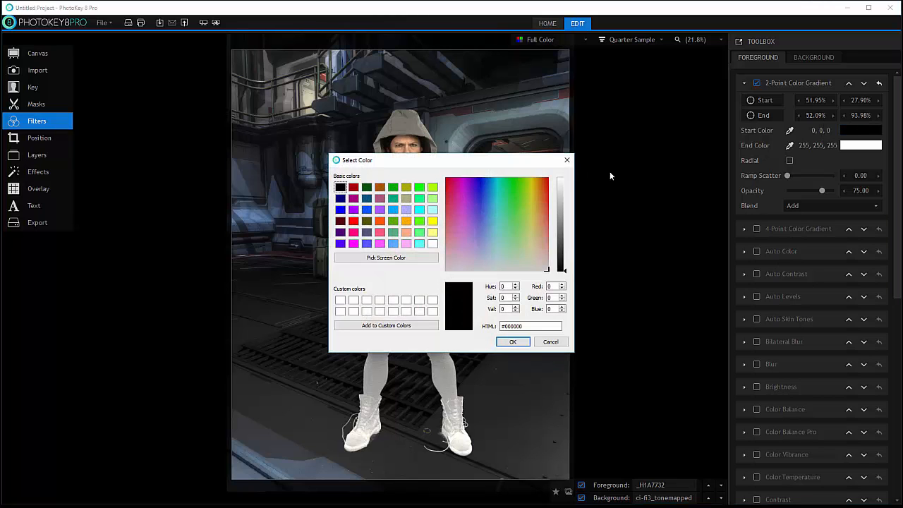
pyautogui.click(562, 185)
pyautogui.moveTo(563, 185); pyautogui.dragTo(563, 177)
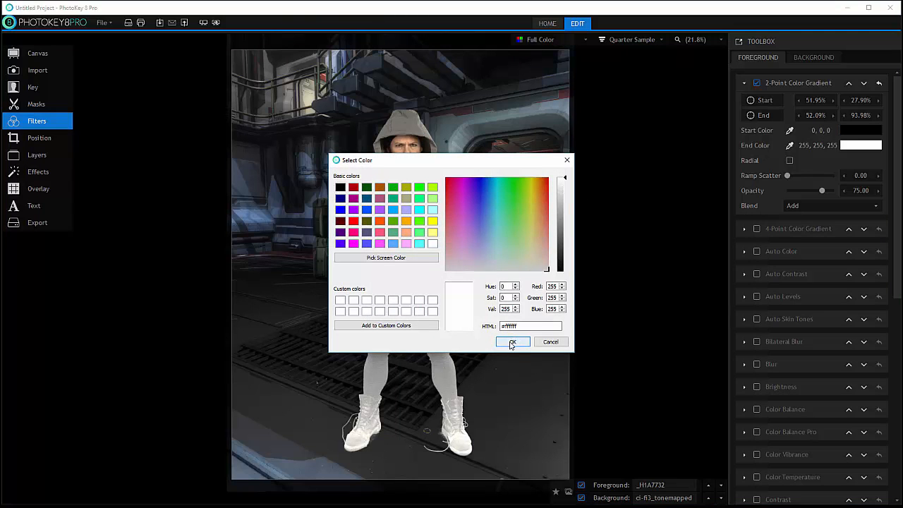
pyautogui.click(513, 341)
# - Sample a near-black 12, 14, 14 from the background's dark floor as the gradient's End Color
pyautogui.click(867, 147)
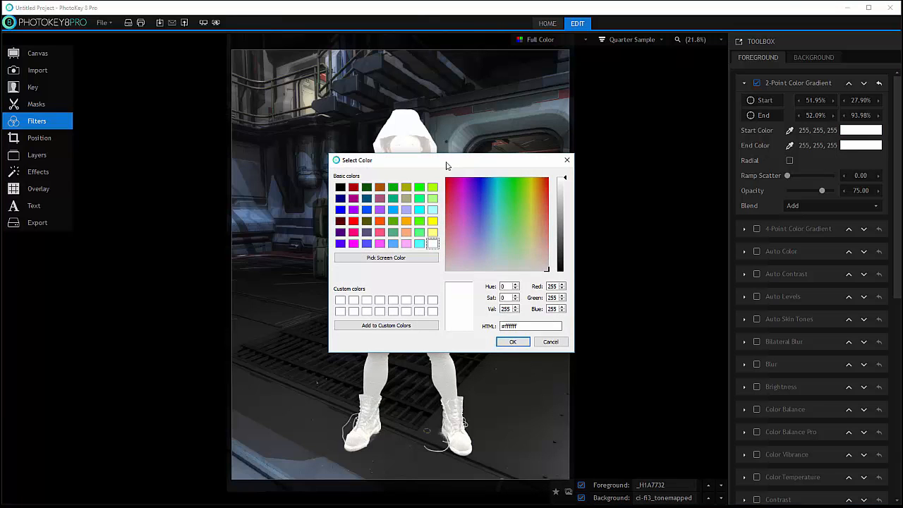
pyautogui.moveTo(447, 162); pyautogui.dragTo(520, 155)
pyautogui.click(623, 336)
pyautogui.click(789, 145)
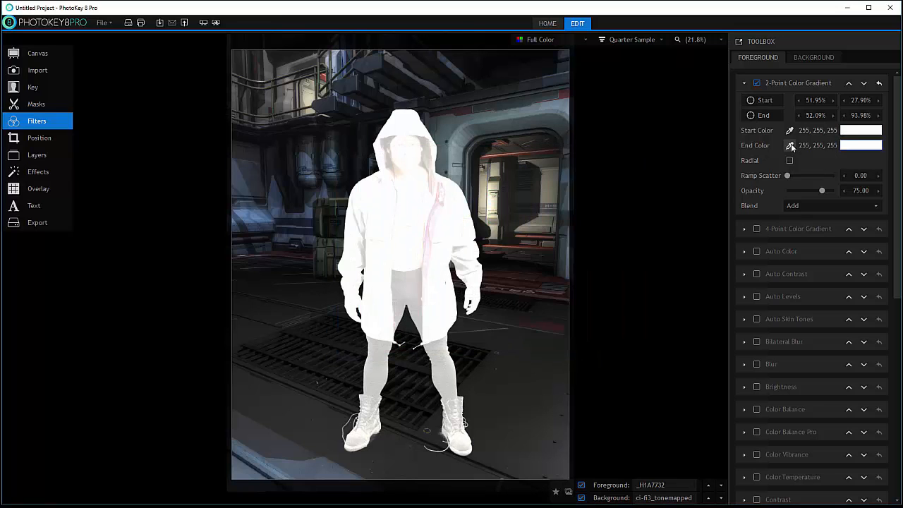
pyautogui.click(271, 275)
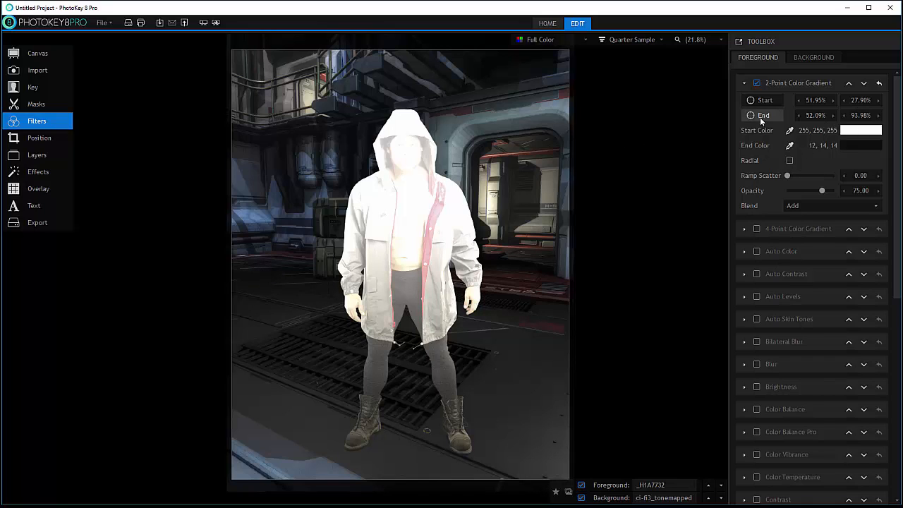
# - Set the gradient's blend mode to Multiply, compare it against the unfiltered subject, and lower the opacity to 52.43
pyautogui.click(839, 205)
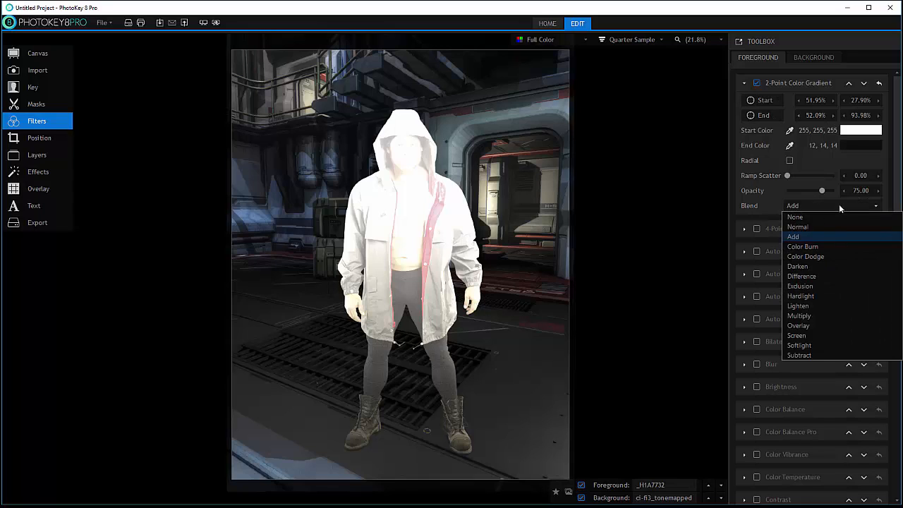
pyautogui.click(820, 316)
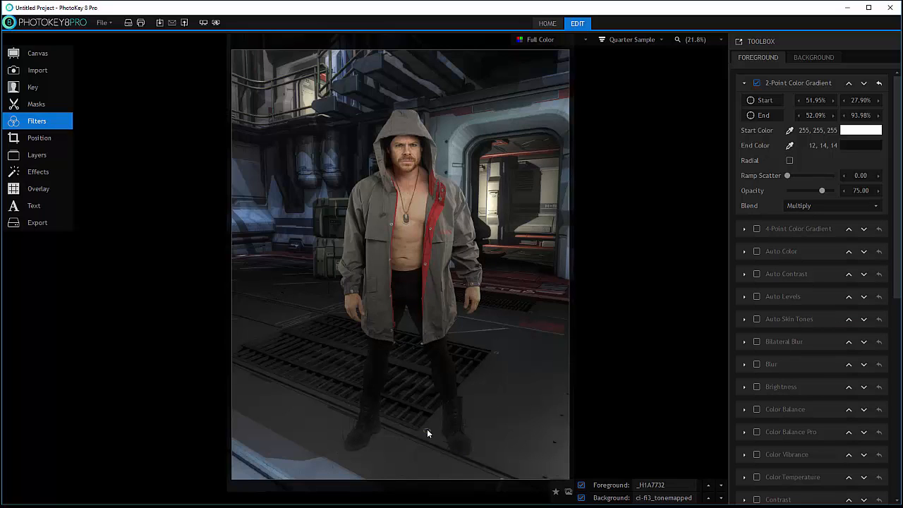
pyautogui.click(757, 83)
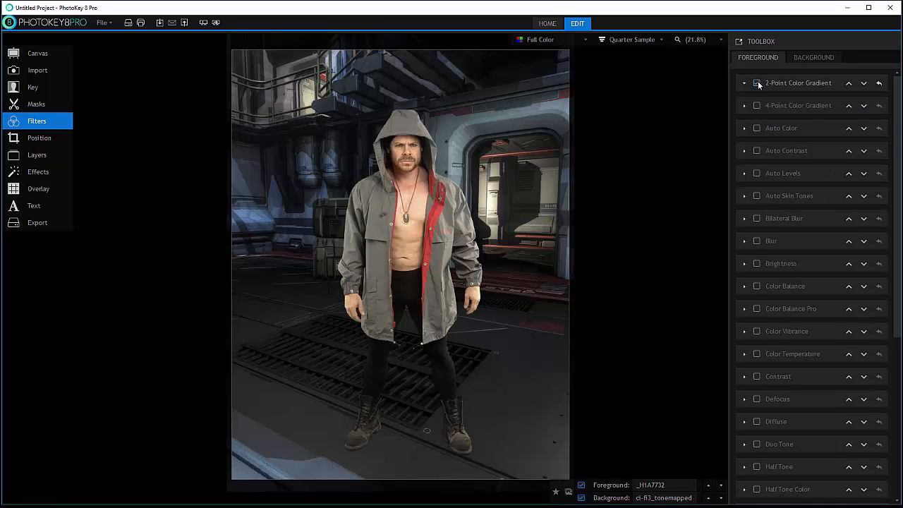
pyautogui.click(757, 84)
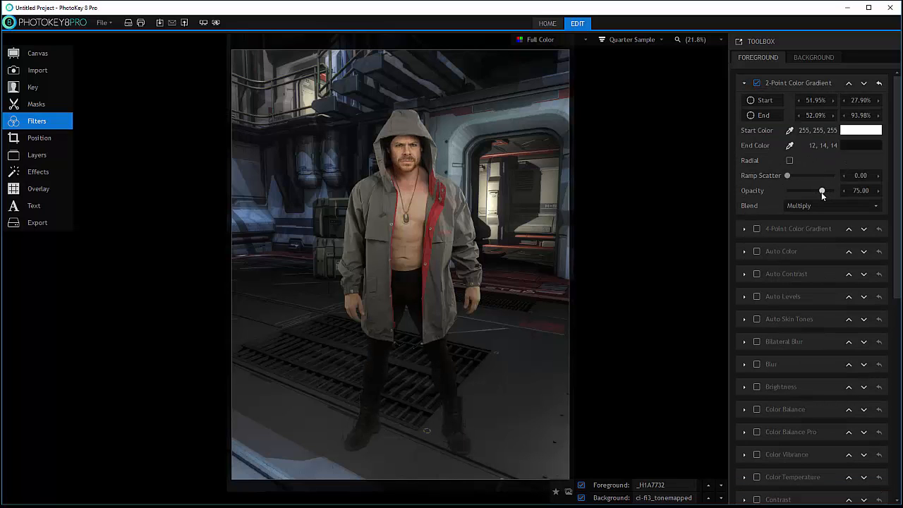
pyautogui.moveTo(822, 191); pyautogui.dragTo(804, 190)
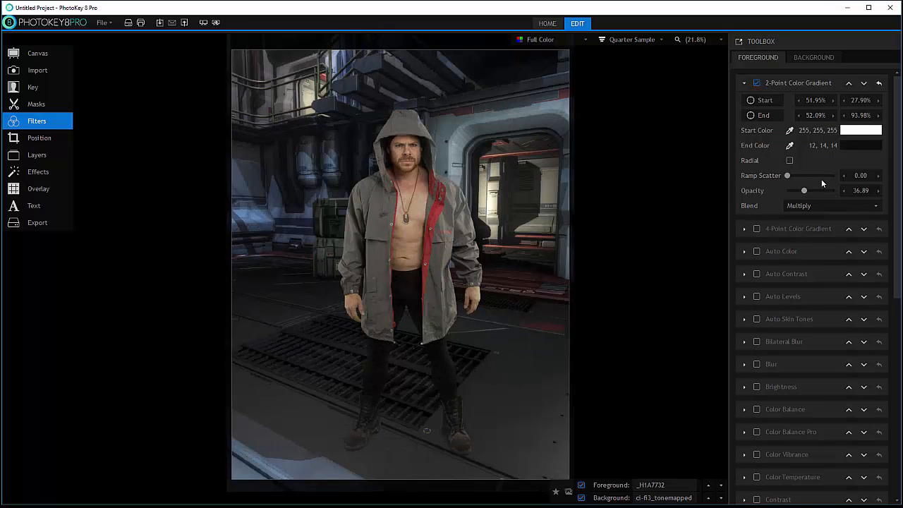
pyautogui.moveTo(803, 190); pyautogui.dragTo(812, 191)
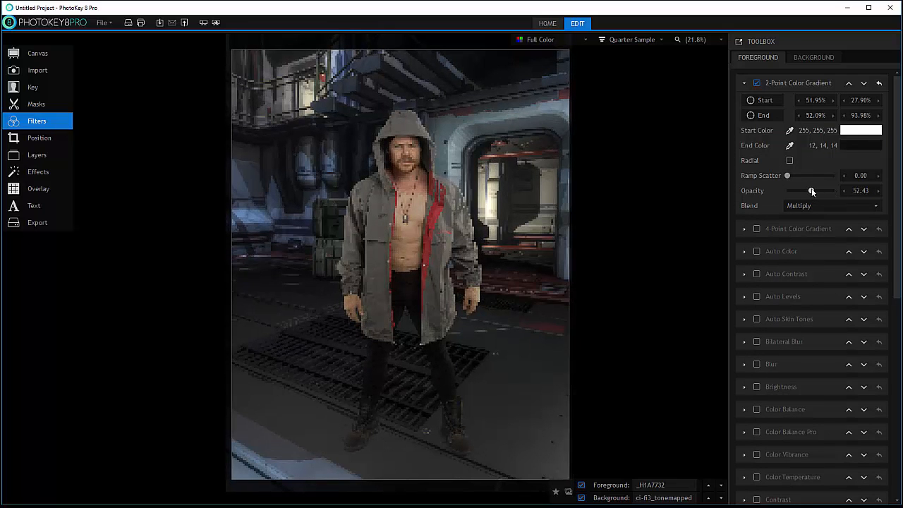
# - Resample the gradient's End Color from the dark floor of the background image
pyautogui.click(791, 146)
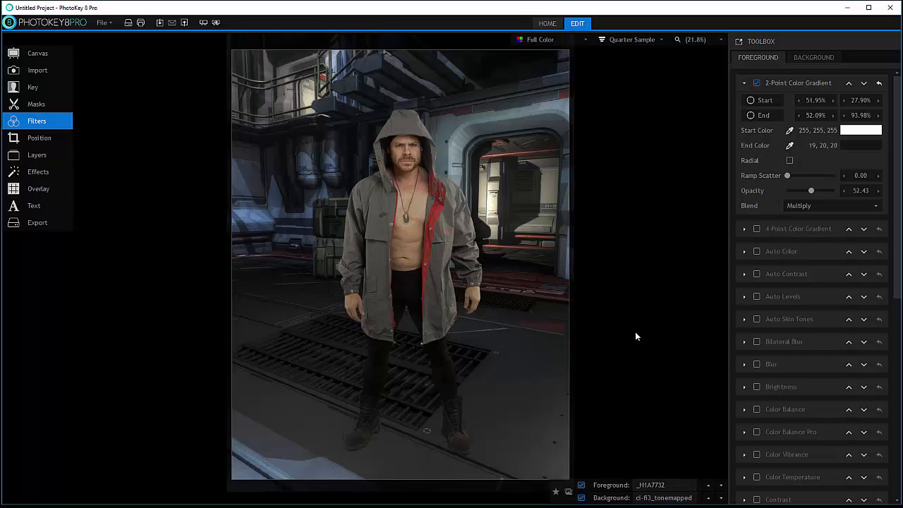
pyautogui.click(791, 145)
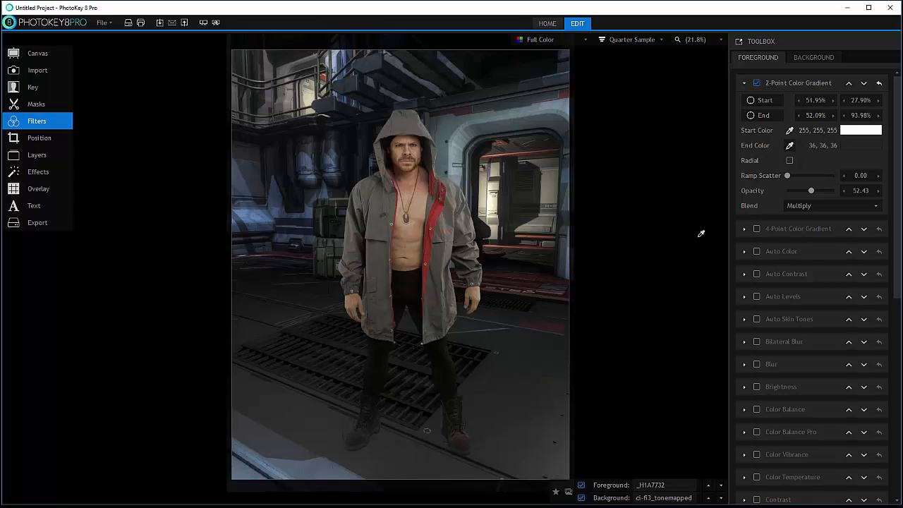
pyautogui.click(561, 342)
# - Raise the gradient's opacity slightly and switch the 2-Point Color Gradient filter off for comparison
pyautogui.moveTo(810, 189)
pyautogui.mouseDown()
pyautogui.moveTo(833, 189)
pyautogui.moveTo(814, 191)
pyautogui.mouseUp()
pyautogui.moveTo(816, 188); pyautogui.dragTo(820, 189)
pyautogui.click(757, 83)
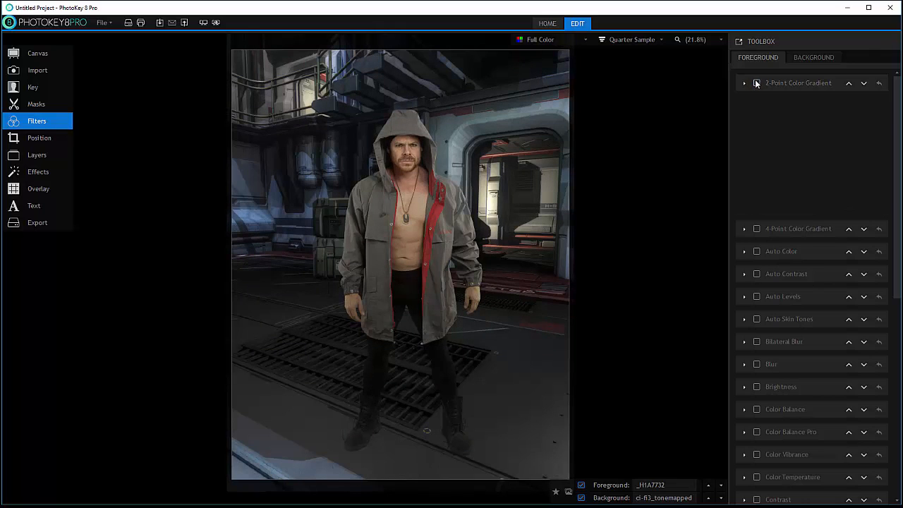
# - Switch the subject's 2-Point Color Gradient filter back on
pyautogui.click(756, 83)
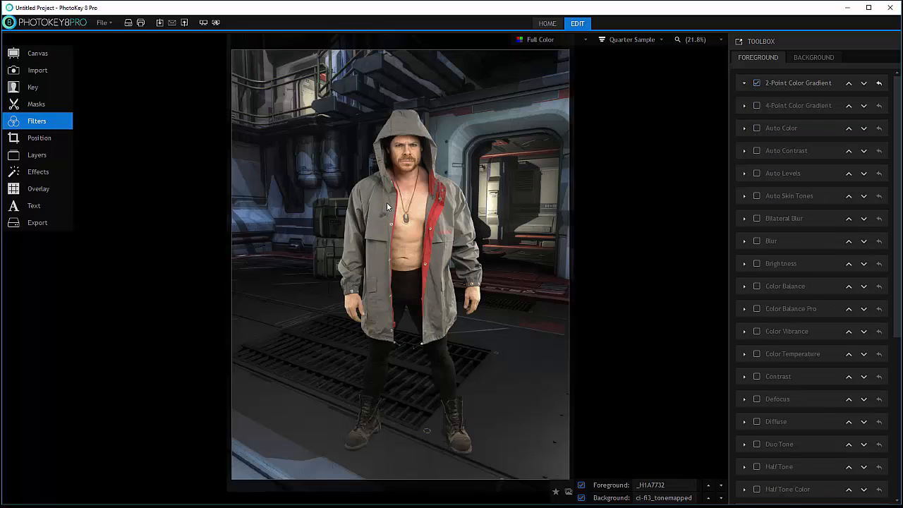
pyautogui.scroll(1, 437, 272)
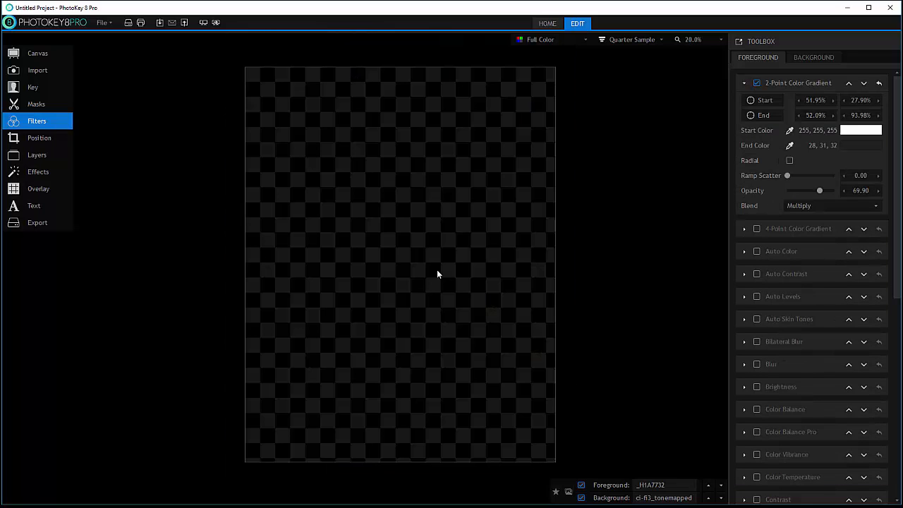
pyautogui.scroll(-1, 437, 273)
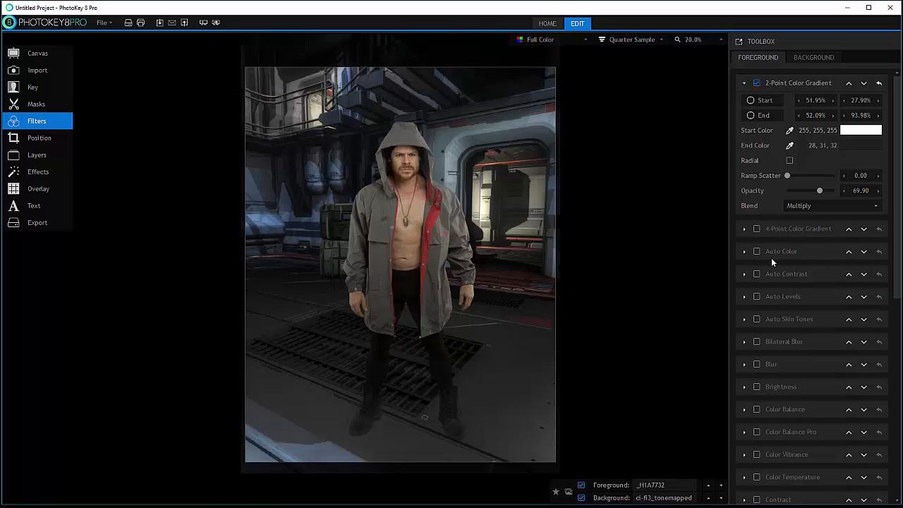
# - Apply Color Balance Pro to the subject with Red at 0.96, Green at 1.00 and Blue at 1.04
pyautogui.moveTo(894, 189); pyautogui.dragTo(898, 326)
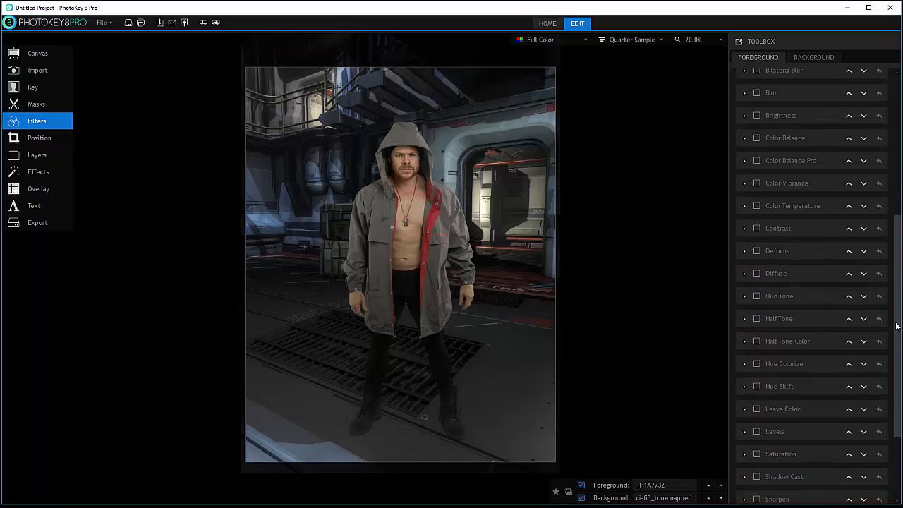
pyautogui.click(745, 161)
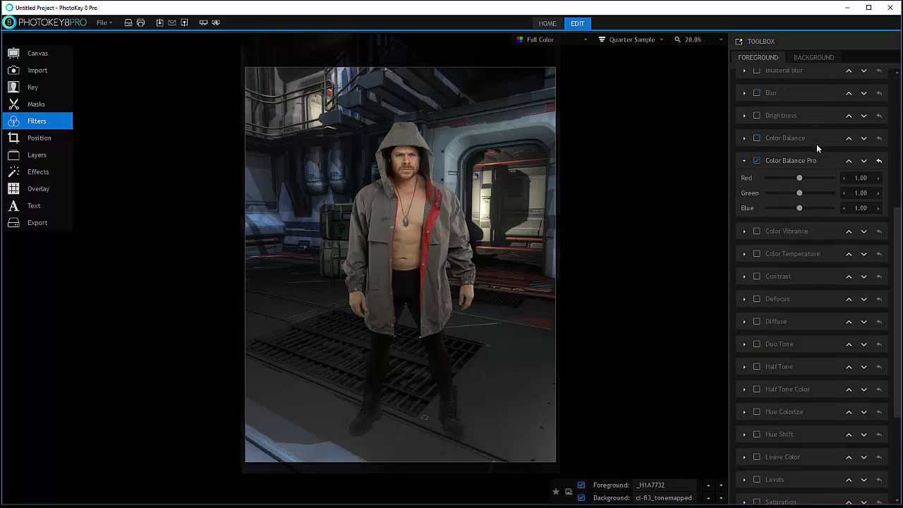
pyautogui.moveTo(799, 178)
pyautogui.mouseDown()
pyautogui.moveTo(791, 180)
pyautogui.moveTo(802, 194)
pyautogui.mouseUp()
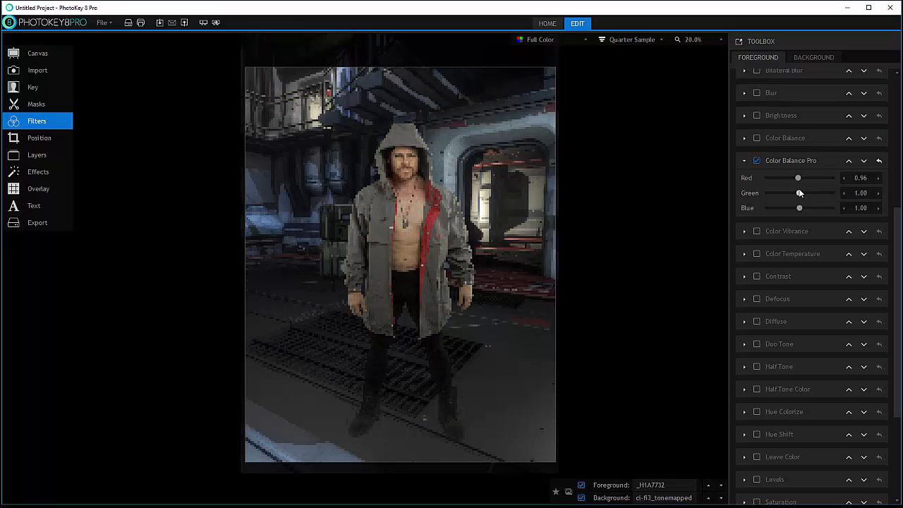
pyautogui.moveTo(800, 207); pyautogui.dragTo(800, 207)
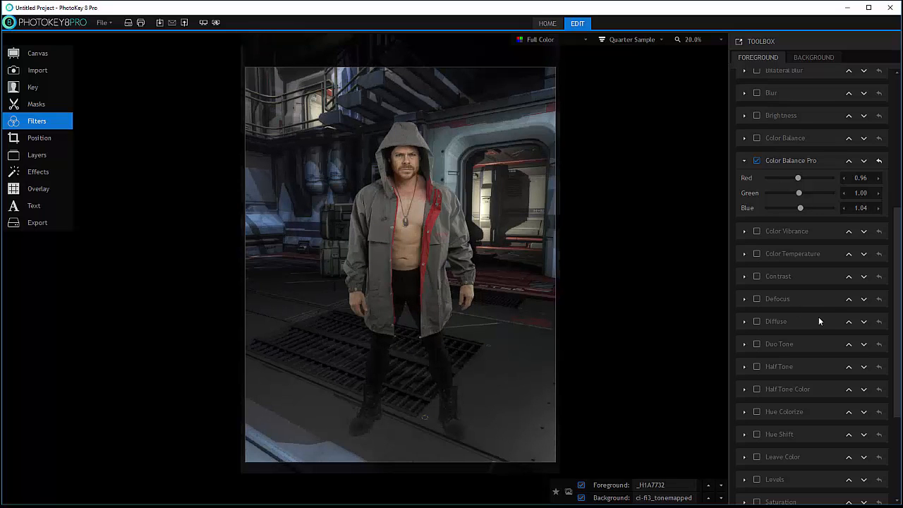
# - Try the Color Temperature filter on the subject with values between 6544K and 6793K, and switch it off
pyautogui.click(757, 253)
pyautogui.moveTo(771, 270); pyautogui.dragTo(772, 272)
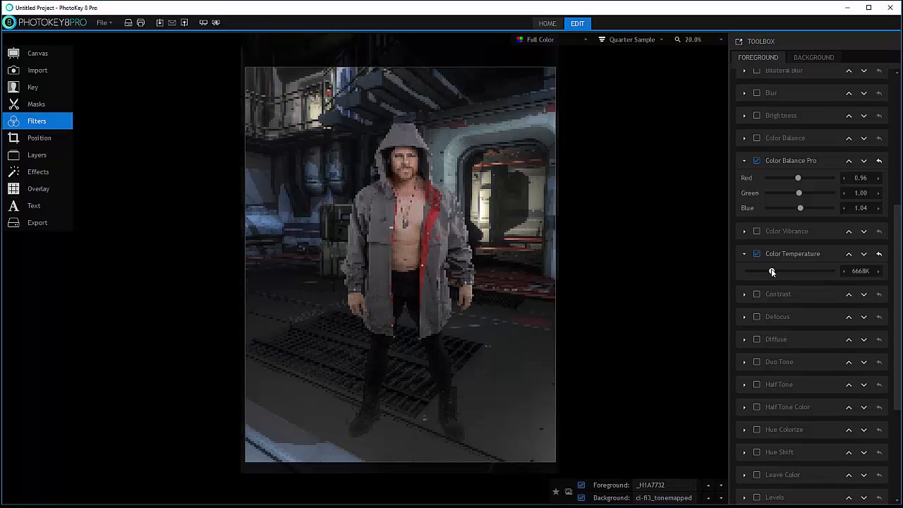
pyautogui.moveTo(773, 273); pyautogui.dragTo(773, 272)
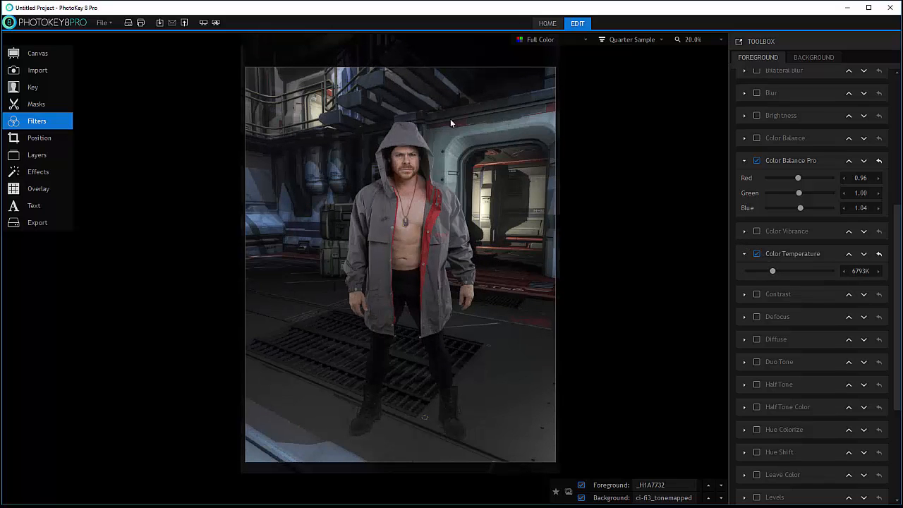
pyautogui.moveTo(772, 272); pyautogui.dragTo(771, 273)
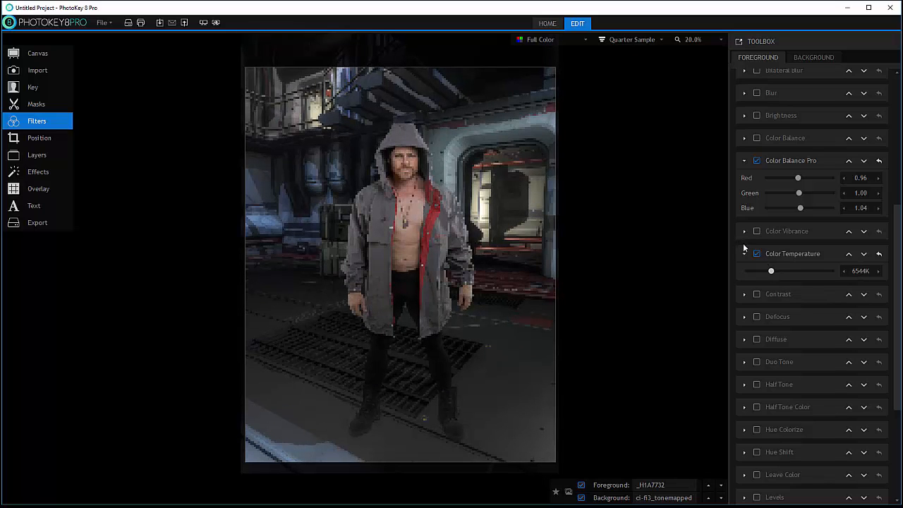
pyautogui.click(758, 254)
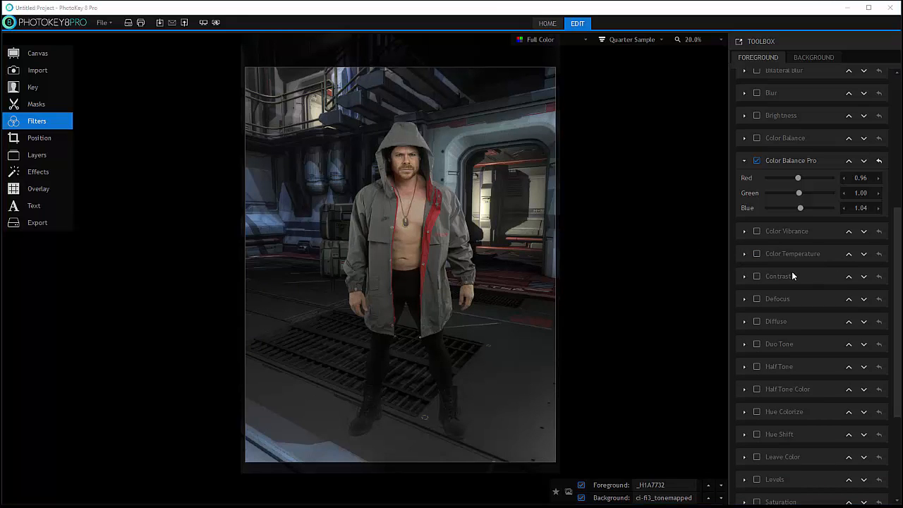
# - Add a Shadow Cast filter to the subject and move the shadow's two far corners so it falls straight behind him
pyautogui.scroll(-3, 792, 271)
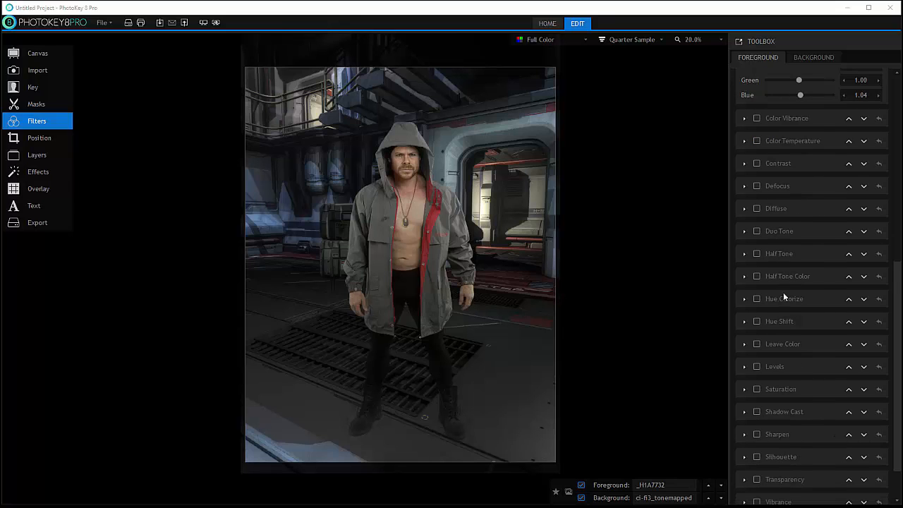
pyautogui.scroll(-2, 786, 308)
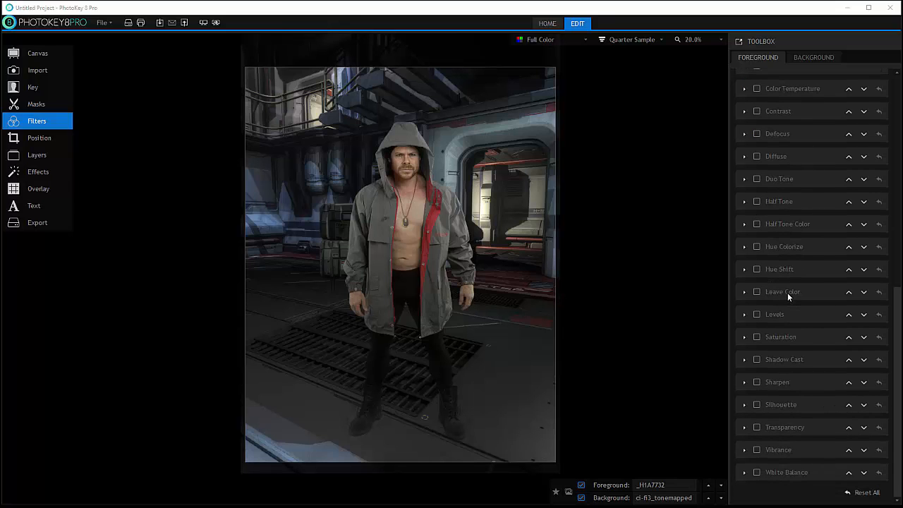
pyautogui.click(757, 360)
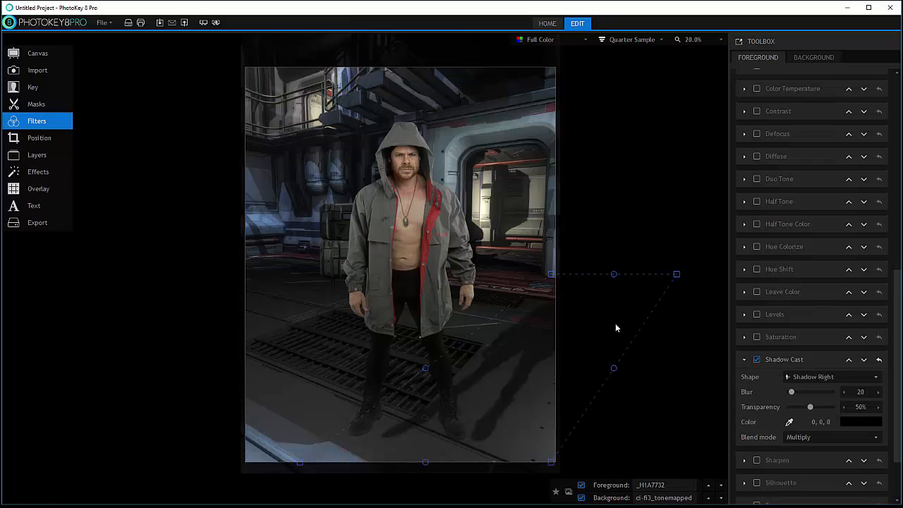
pyautogui.moveTo(549, 274); pyautogui.dragTo(298, 262)
pyautogui.moveTo(676, 275); pyautogui.dragTo(528, 267)
pyautogui.moveTo(303, 261); pyautogui.dragTo(267, 279)
pyautogui.moveTo(528, 267); pyautogui.dragTo(564, 276)
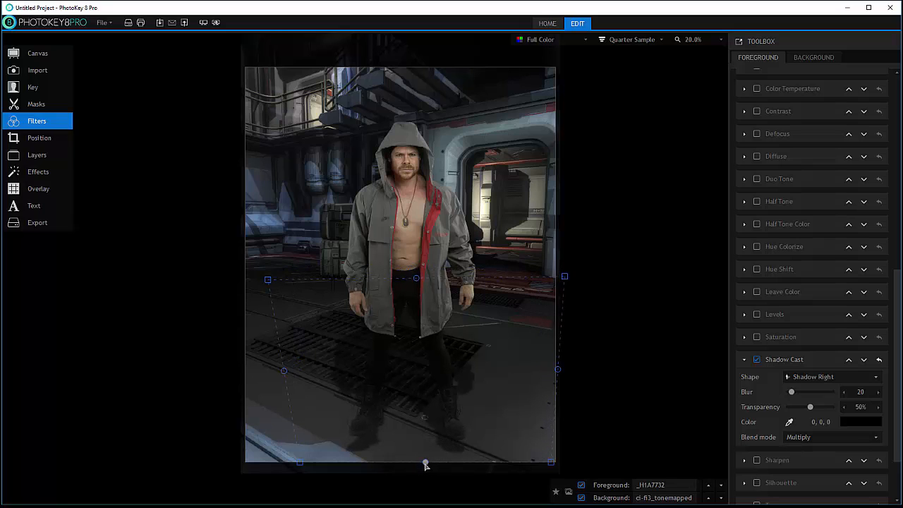
# - Raise and narrow the shadow's near edge to meet the subject's boots, and spread its two far corners outward
pyautogui.moveTo(425, 465); pyautogui.dragTo(424, 446)
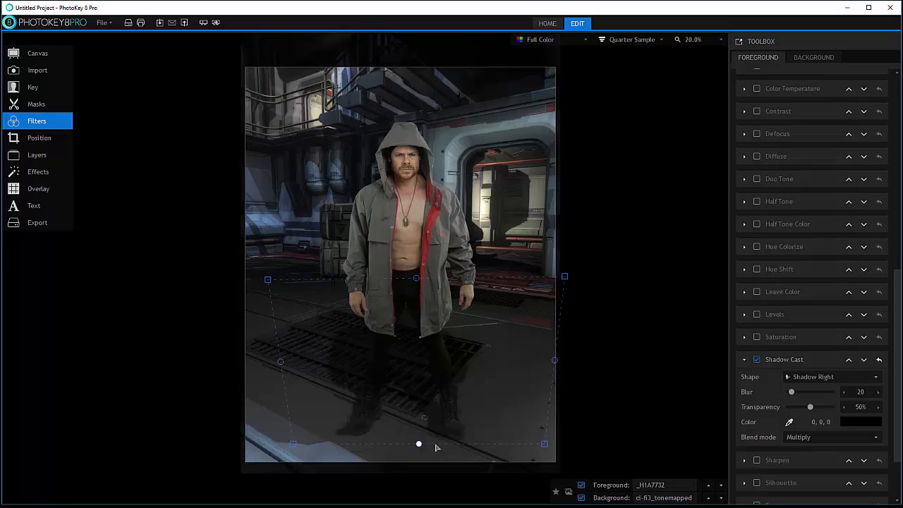
pyautogui.moveTo(537, 448); pyautogui.dragTo(512, 446)
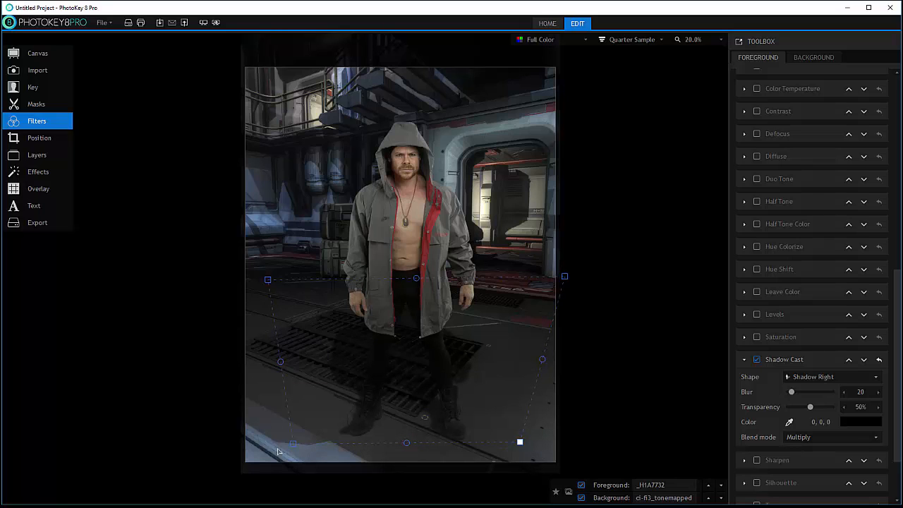
pyautogui.moveTo(290, 450); pyautogui.dragTo(322, 448)
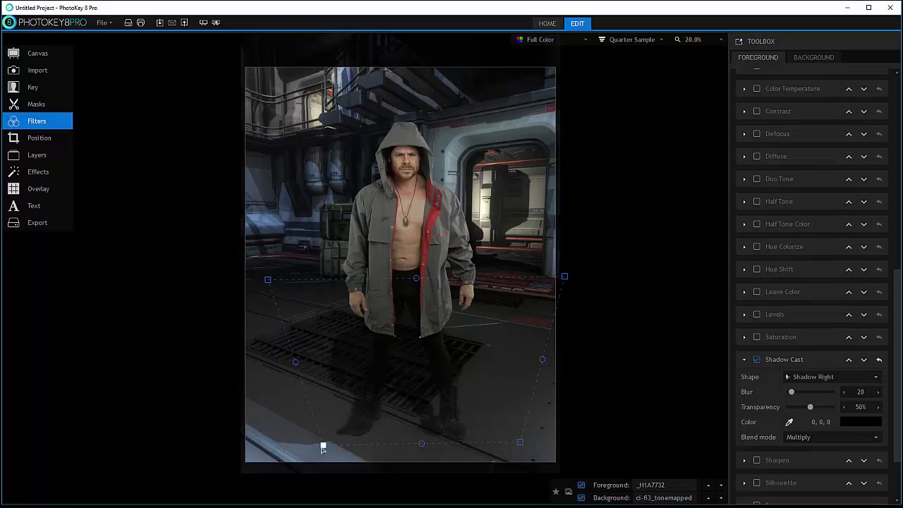
pyautogui.moveTo(422, 443)
pyautogui.mouseDown()
pyautogui.moveTo(407, 438)
pyautogui.moveTo(417, 437)
pyautogui.mouseUp()
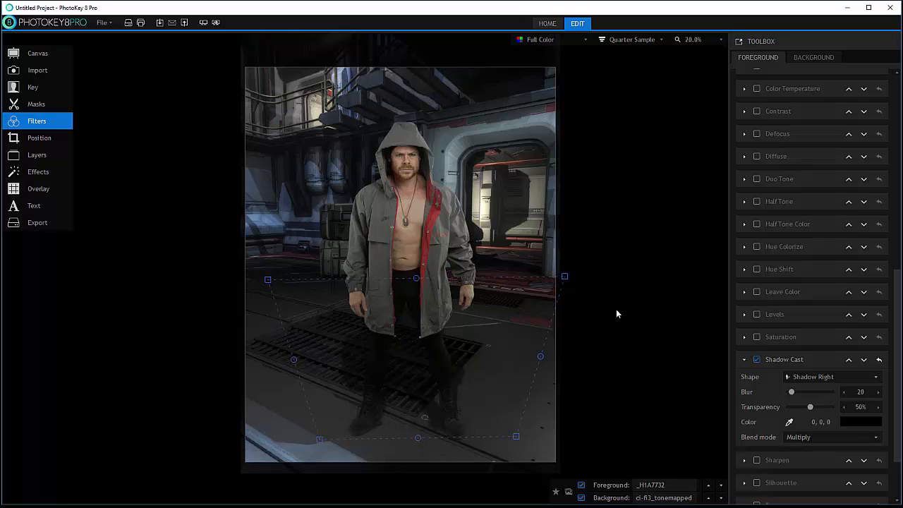
pyautogui.moveTo(566, 277); pyautogui.dragTo(633, 280)
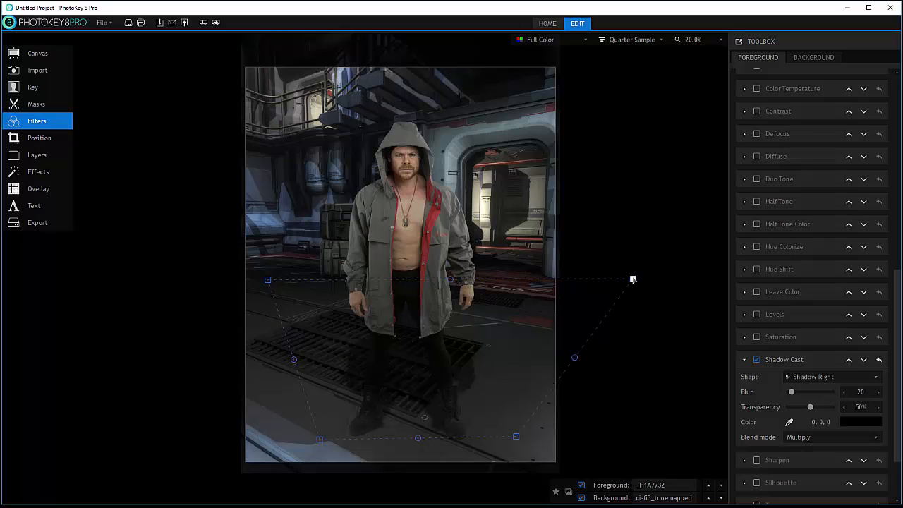
pyautogui.moveTo(269, 280); pyautogui.dragTo(229, 276)
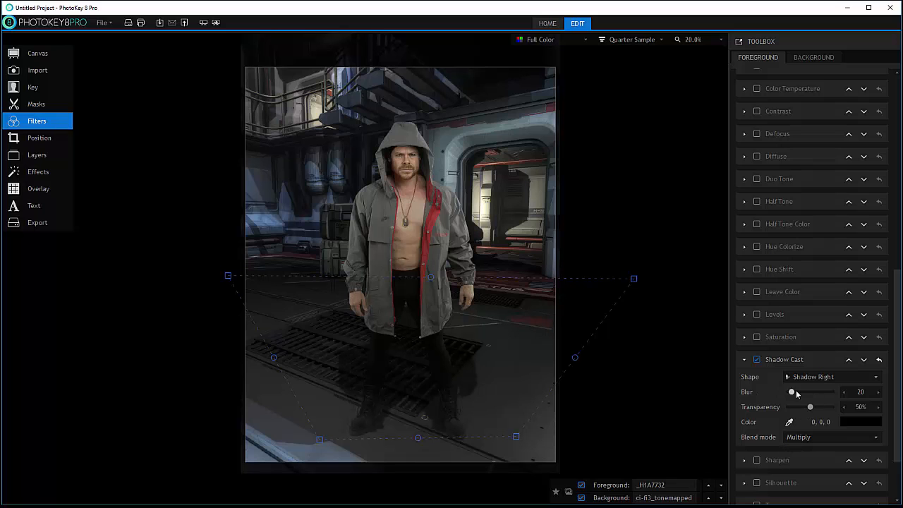
# - Set the shadow's blur to 63 and transparency to 61%, and sample its color 20, 21, 21 from the background's dark floor
pyautogui.moveTo(792, 392); pyautogui.dragTo(801, 392)
pyautogui.moveTo(810, 408); pyautogui.dragTo(816, 408)
pyautogui.click(789, 422)
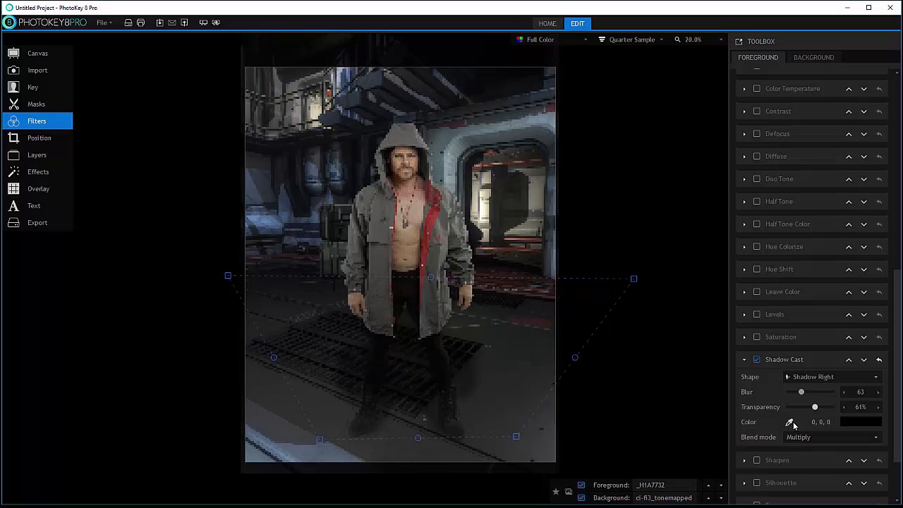
pyautogui.click(540, 317)
pyautogui.click(542, 309)
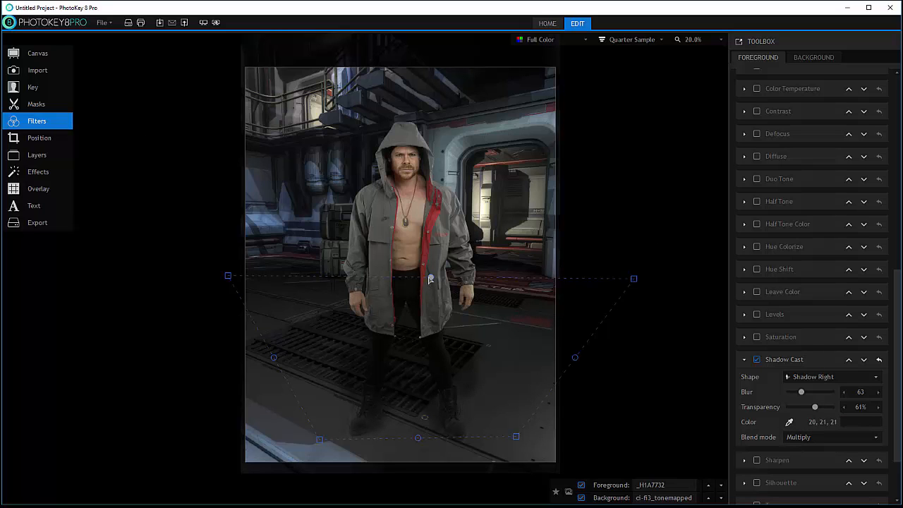
# - Shorten the cast shadow by moving its far edge down to just below the coat hem, and increase its transparency value
pyautogui.moveTo(430, 277); pyautogui.dragTo(425, 345)
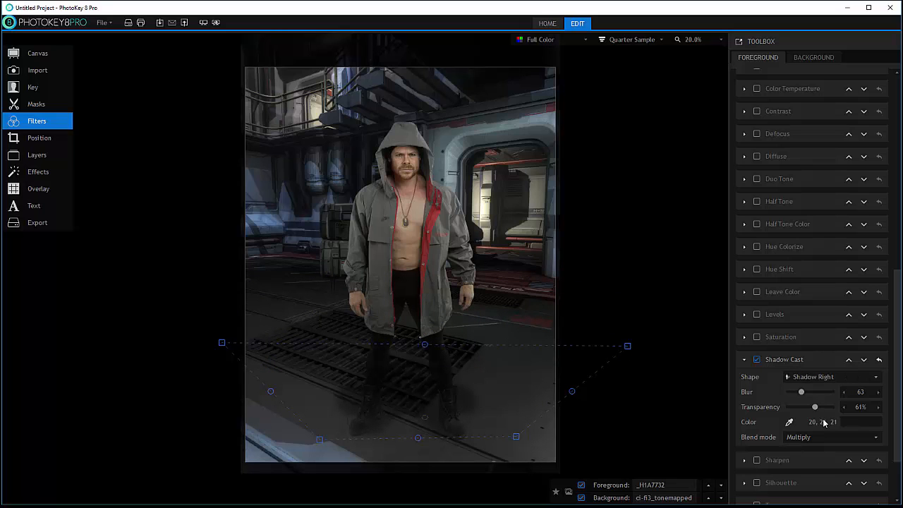
pyautogui.moveTo(816, 410); pyautogui.dragTo(821, 409)
pyautogui.moveTo(820, 410); pyautogui.dragTo(822, 411)
# - Enable the 4-Point Color Gradient filter on the background image and set its blend mode to Softlight
pyautogui.click(804, 57)
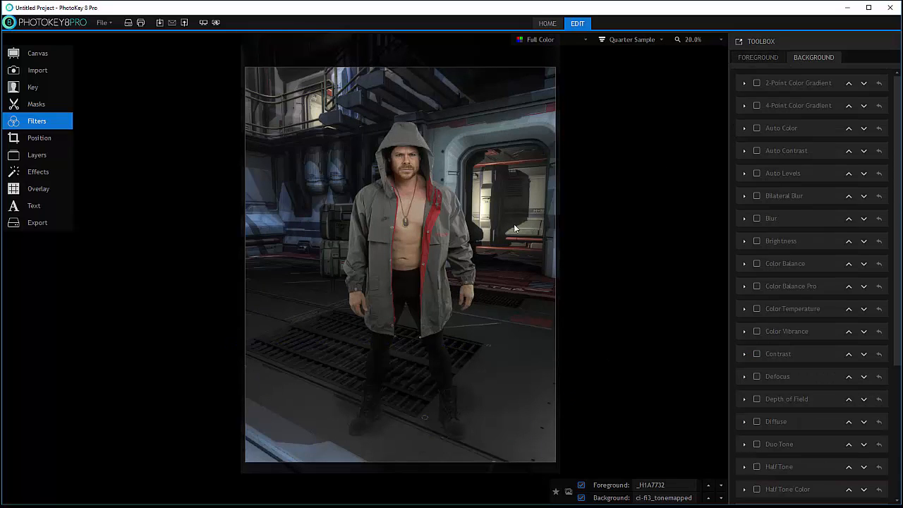
pyautogui.click(757, 106)
pyautogui.click(819, 102)
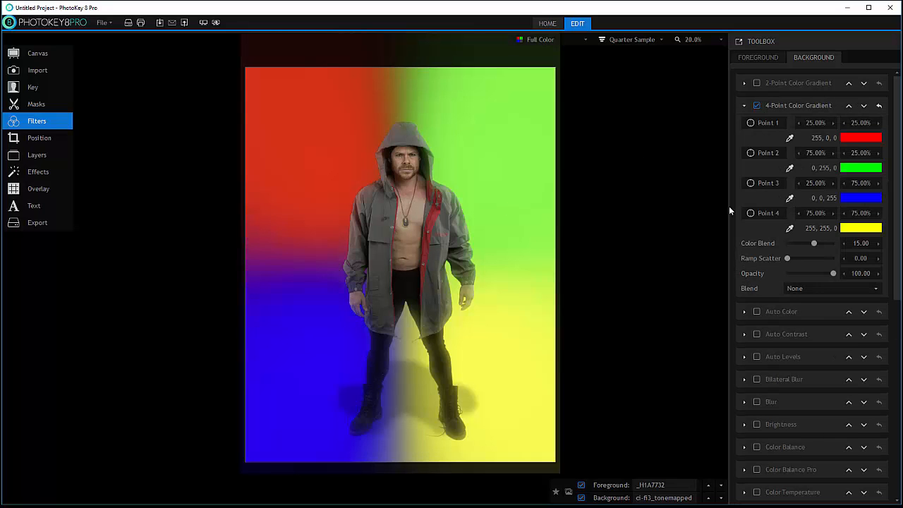
pyautogui.click(868, 289)
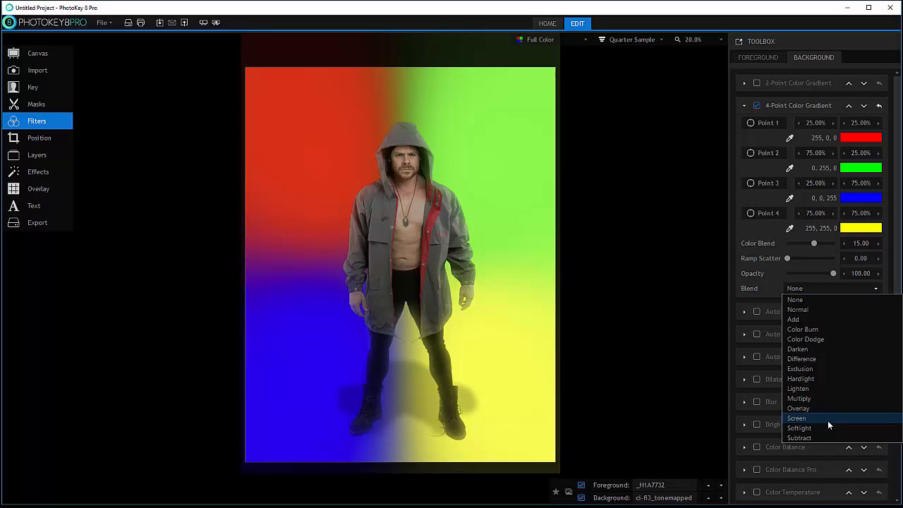
pyautogui.click(827, 428)
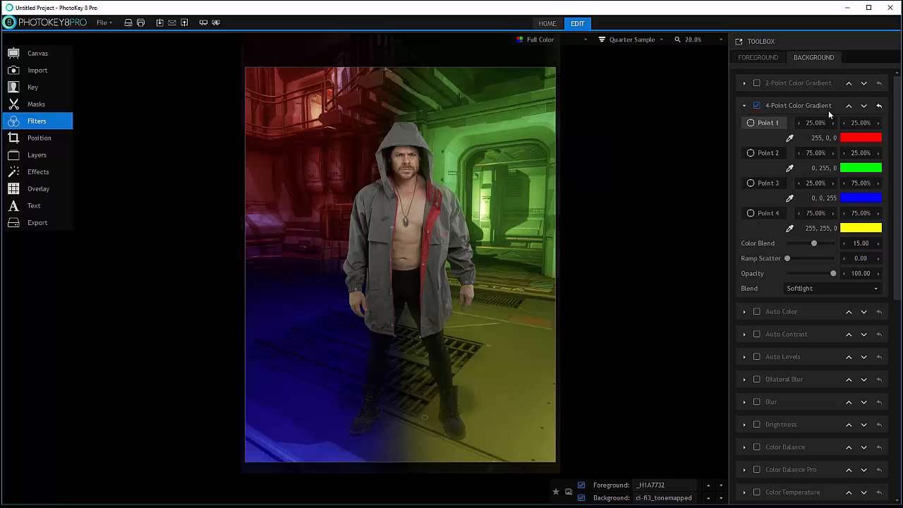
# - Change the background gradient's Point 2 color to a muted blue, 59, 118, 134
pyautogui.click(863, 170)
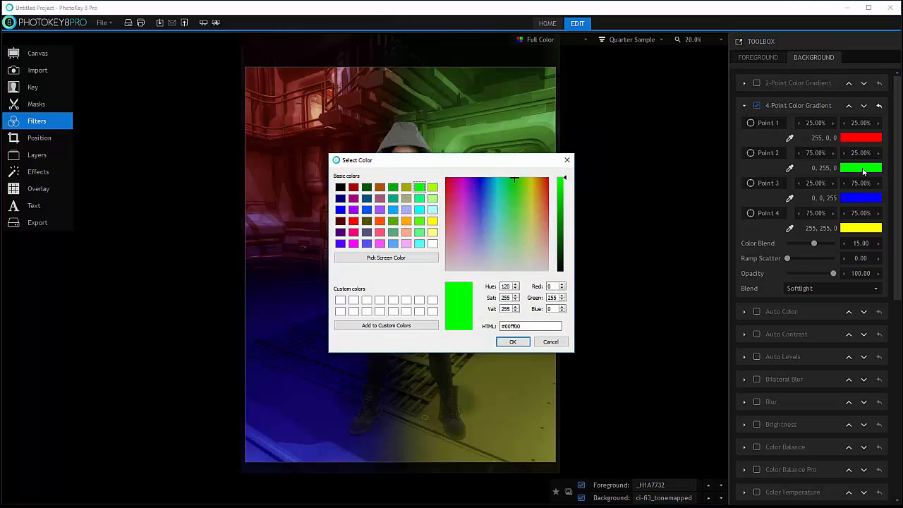
pyautogui.click(551, 341)
pyautogui.moveTo(788, 165); pyautogui.dragTo(516, 211)
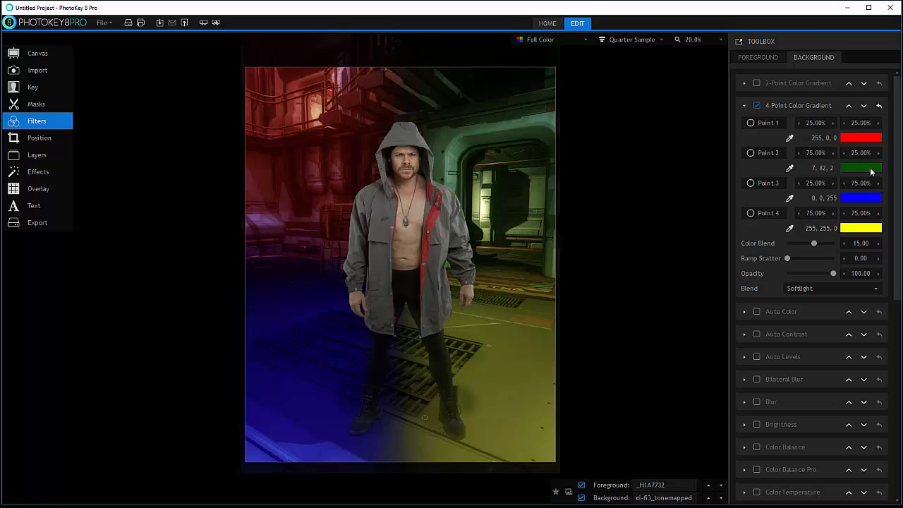
pyautogui.click(871, 173)
pyautogui.click(496, 219)
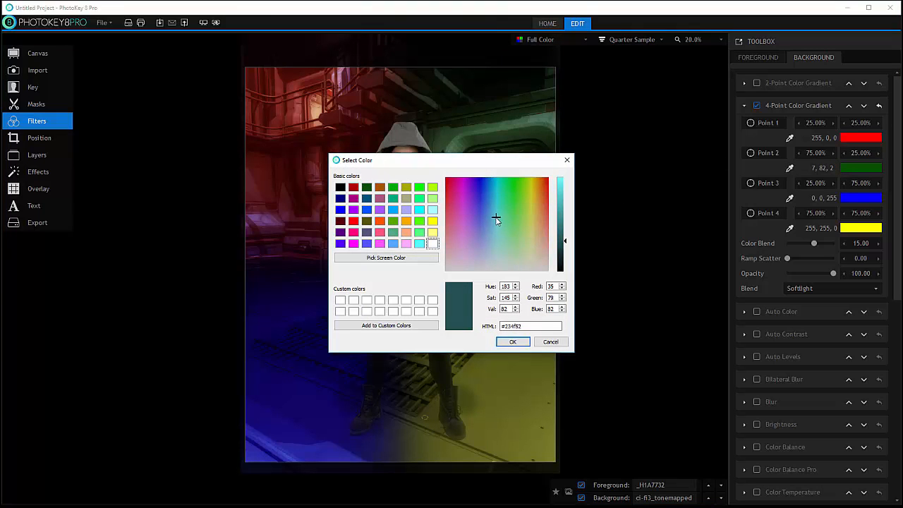
pyautogui.moveTo(496, 219); pyautogui.dragTo(493, 219)
pyautogui.click(561, 221)
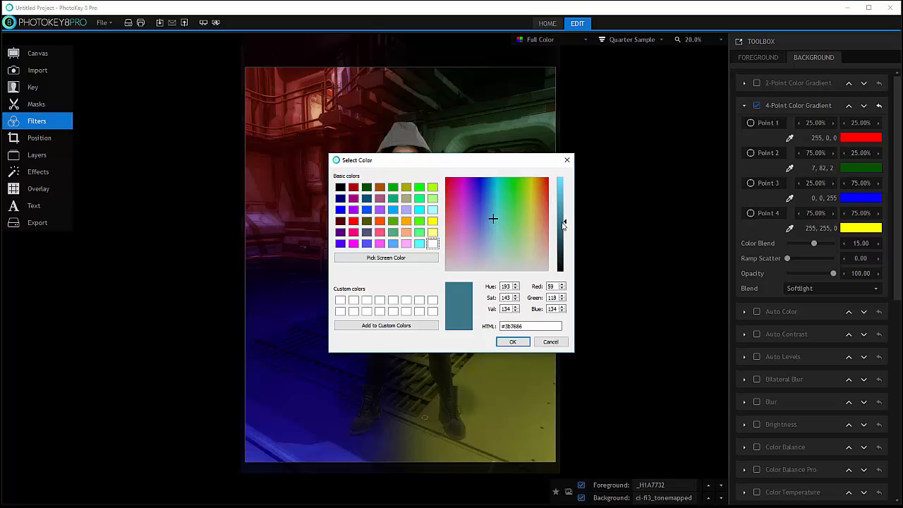
pyautogui.click(505, 345)
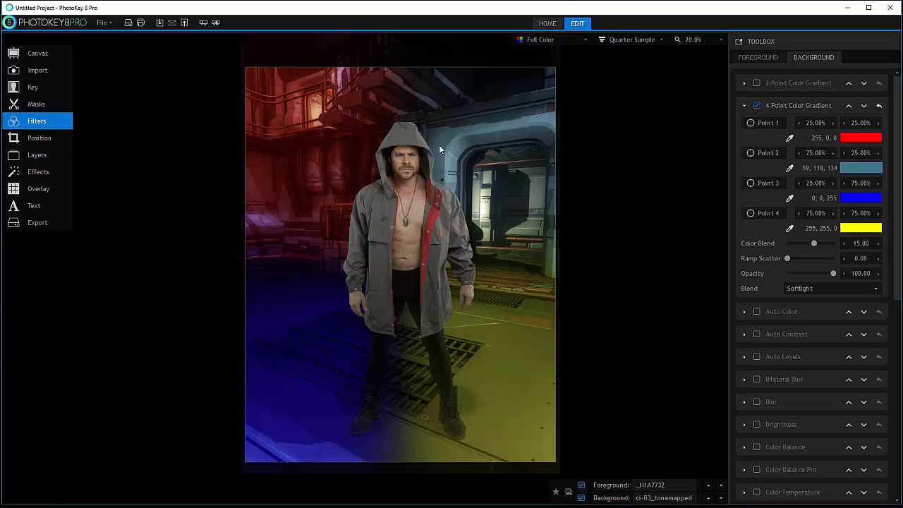
# - Change the background gradient's Point 1 color to a golden yellow, 255, 202, 10
pyautogui.click(870, 139)
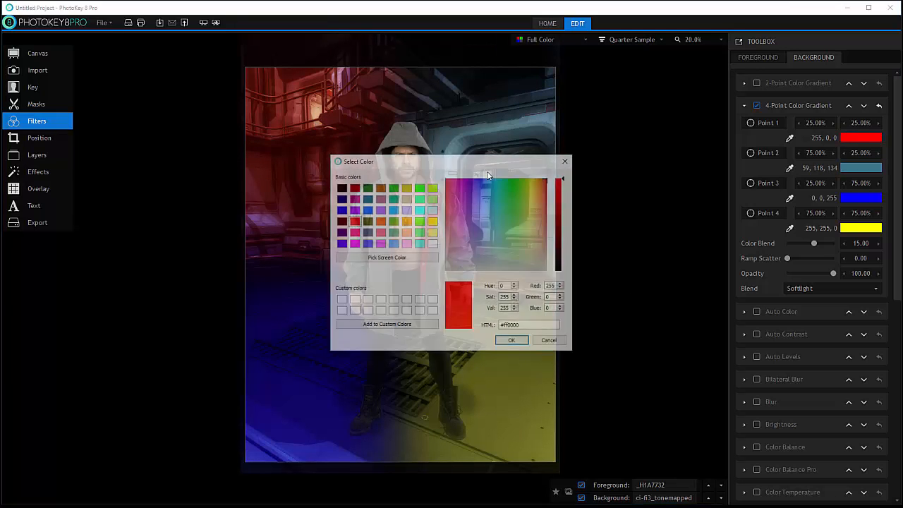
pyautogui.click(534, 183)
pyautogui.click(539, 183)
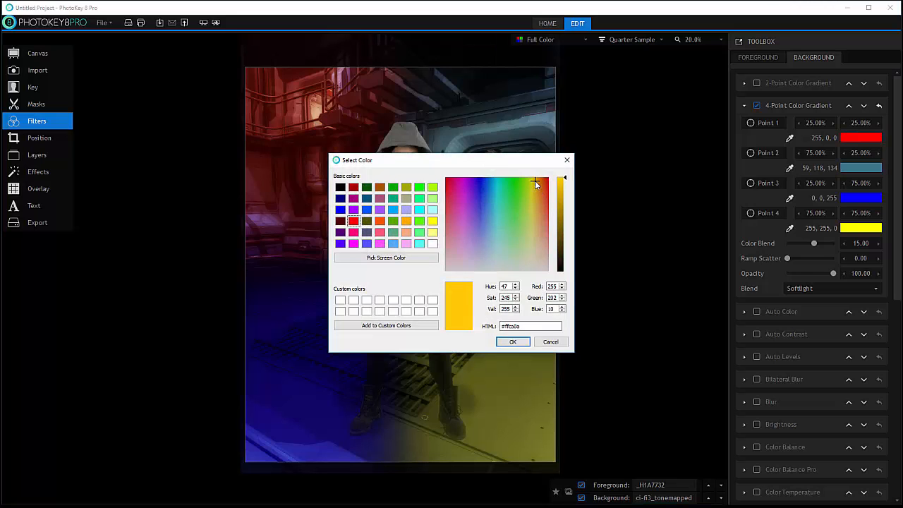
pyautogui.click(513, 342)
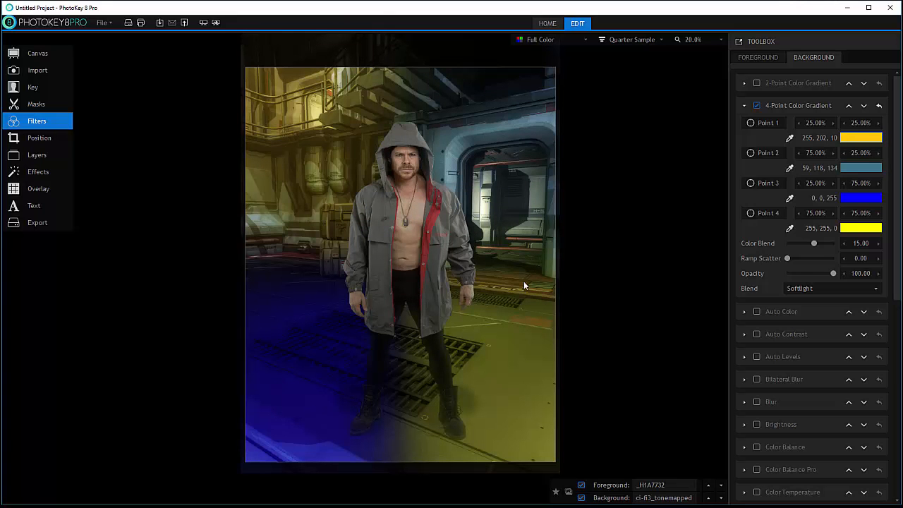
# - Change the background gradient's Point 3 color to a dark teal blue, 19, 95, 116
pyautogui.click(861, 203)
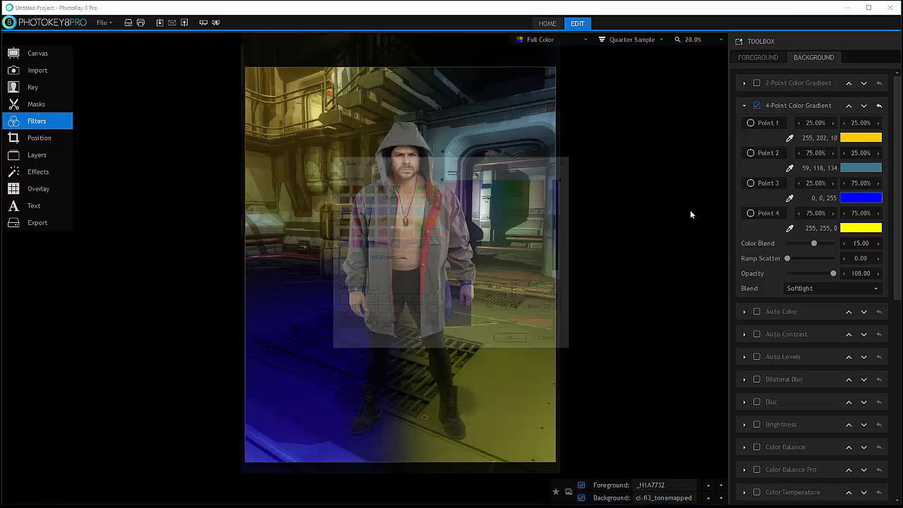
pyautogui.click(493, 192)
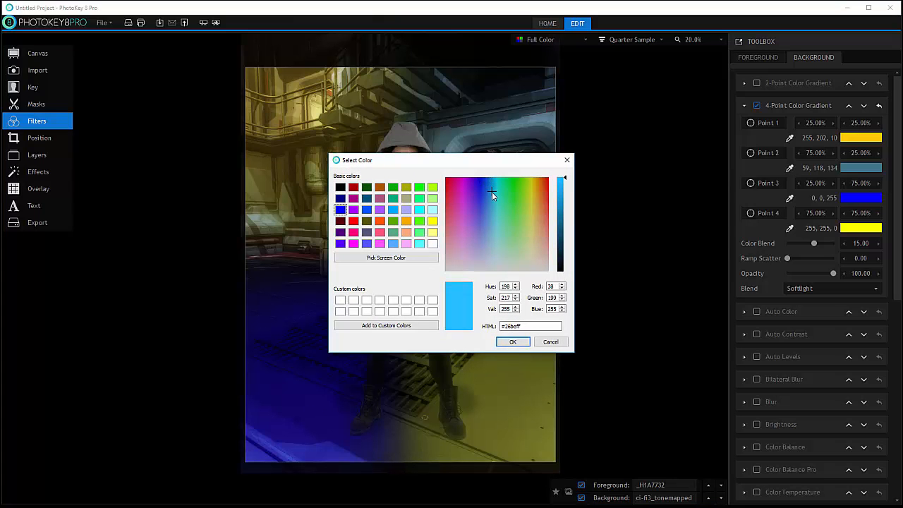
pyautogui.click(560, 232)
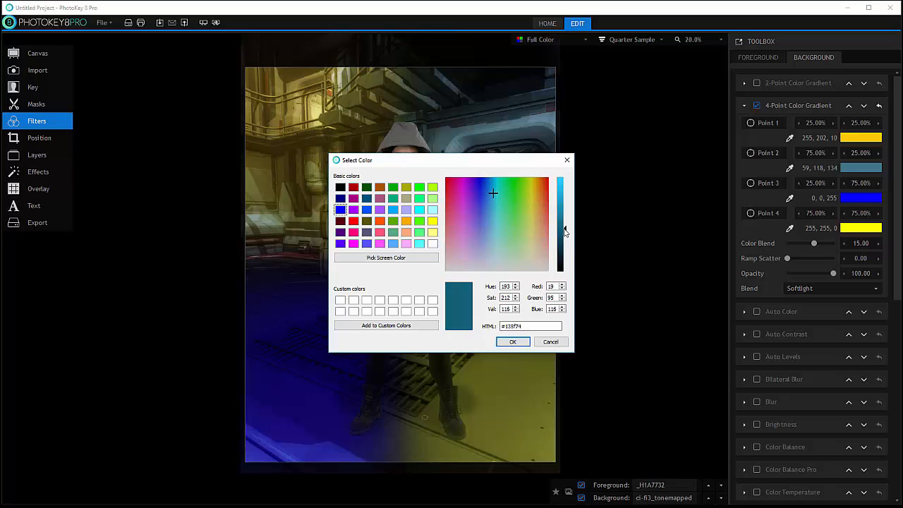
pyautogui.click(522, 343)
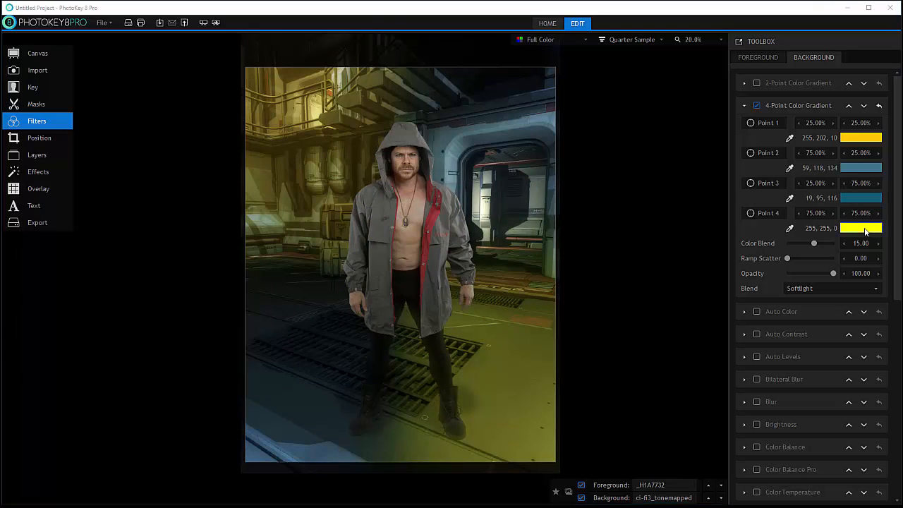
# - Change the background gradient's Point 4 color to a muted tan, 162, 132, 71
pyautogui.click(865, 230)
pyautogui.moveTo(495, 226); pyautogui.dragTo(561, 211)
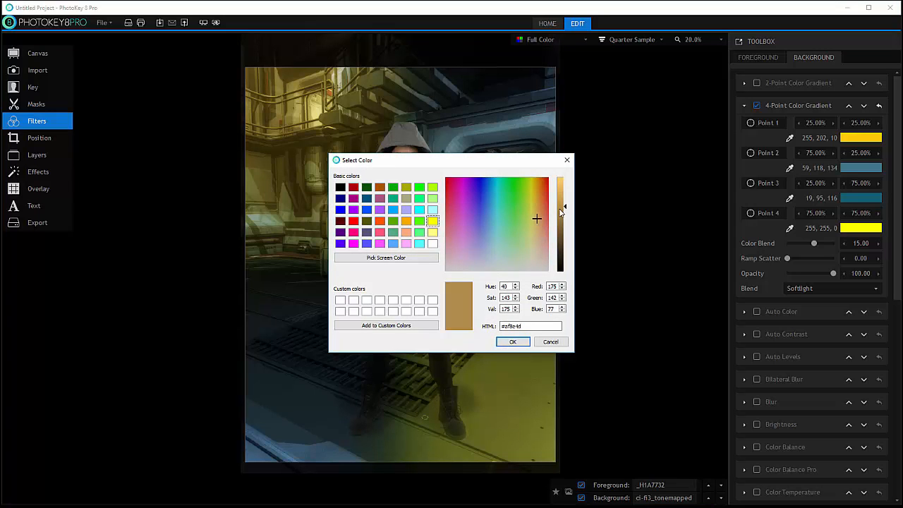
pyautogui.click(513, 343)
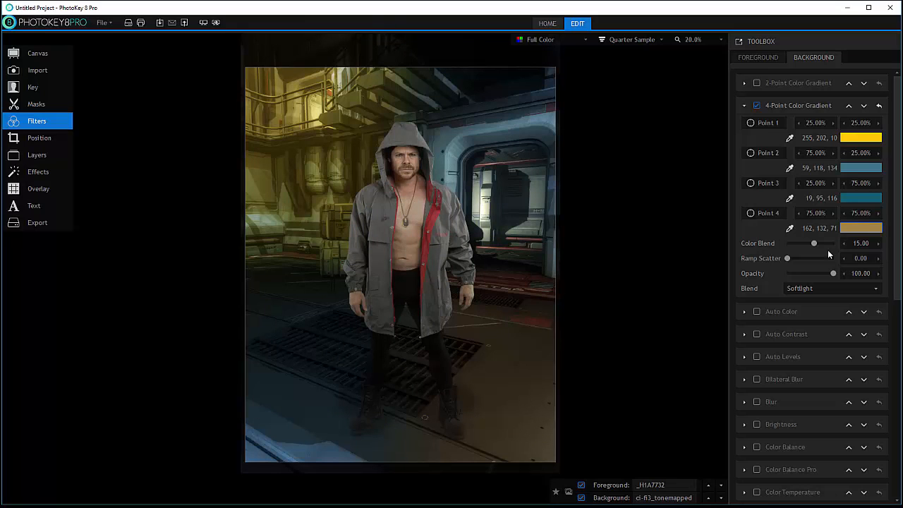
# - Try the Multiply blend mode on the background's four-point gradient, and switch it back to Softlight
pyautogui.click(862, 288)
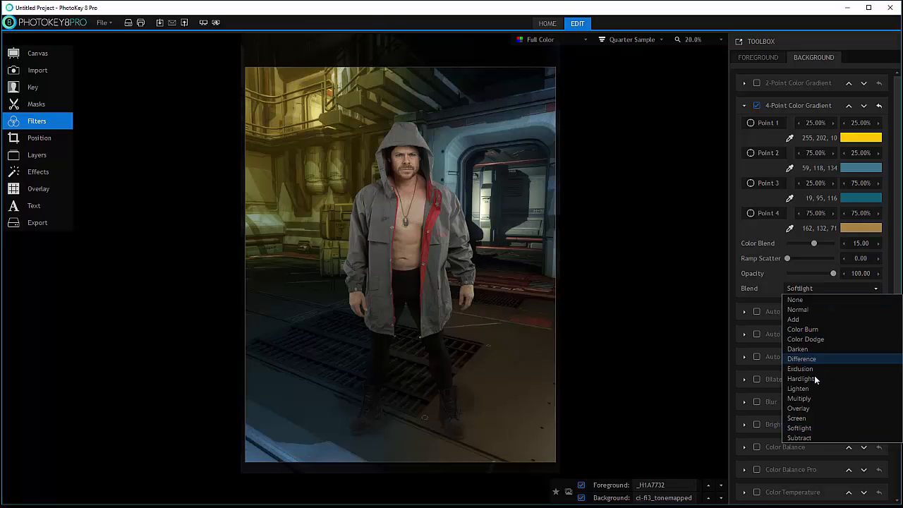
pyautogui.click(804, 398)
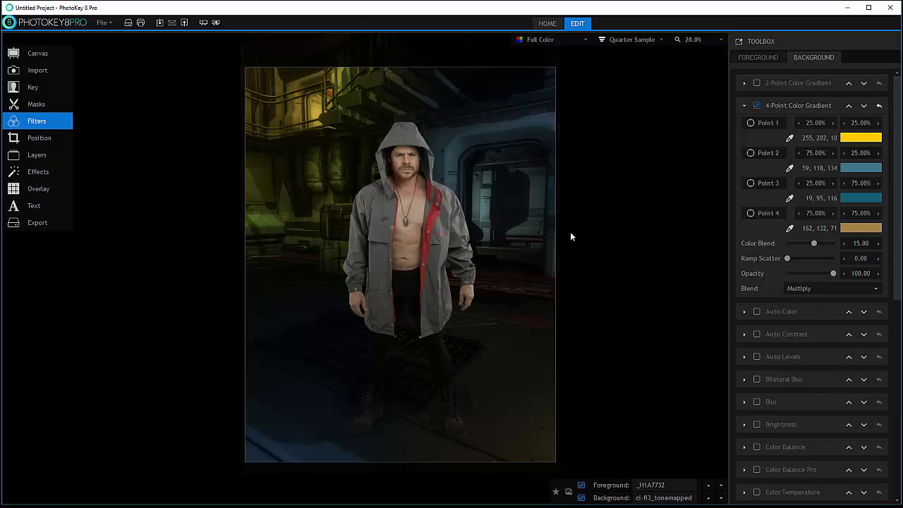
pyautogui.click(847, 287)
pyautogui.click(853, 429)
# - Lower the opacity of the background's four-point gradient to 20.39
pyautogui.moveTo(835, 273); pyautogui.dragTo(802, 274)
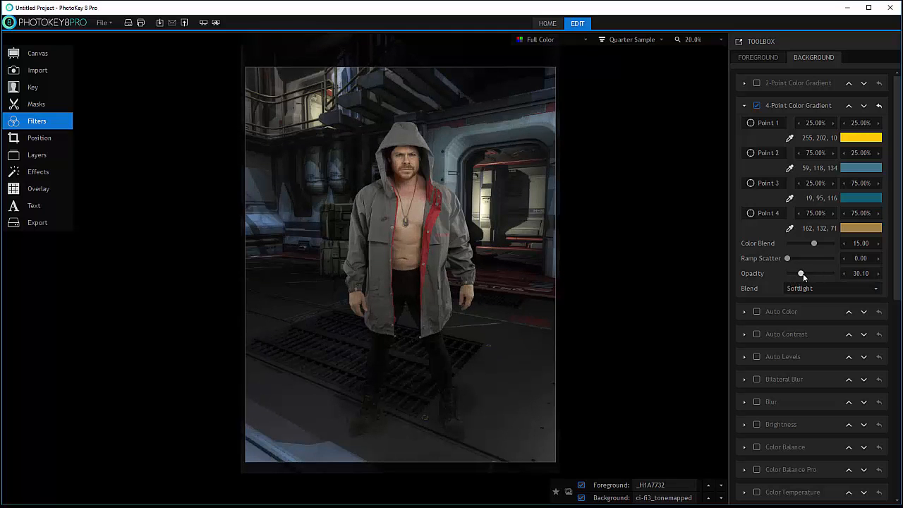
pyautogui.moveTo(802, 275); pyautogui.dragTo(797, 275)
# - Try the Depth of Field filter on the background image and turn it off again
pyautogui.scroll(-5, 839, 215)
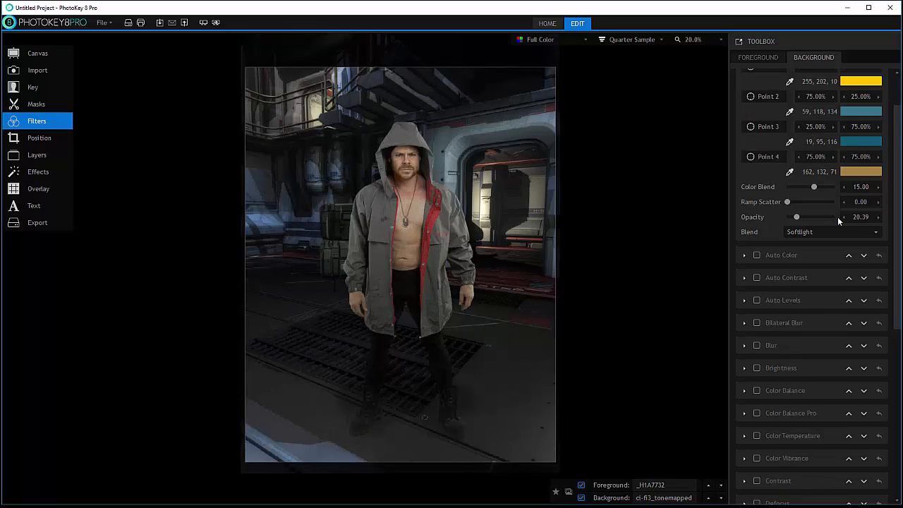
pyautogui.scroll(-3, 819, 332)
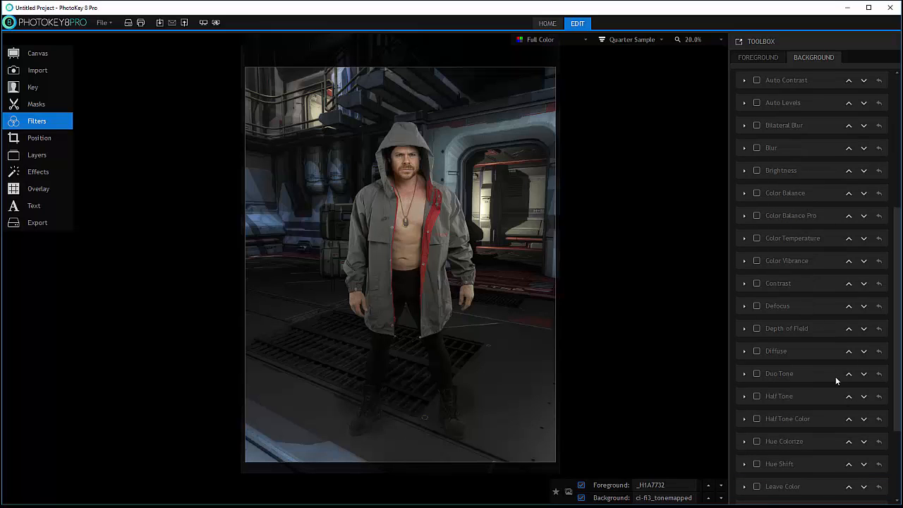
pyautogui.click(757, 328)
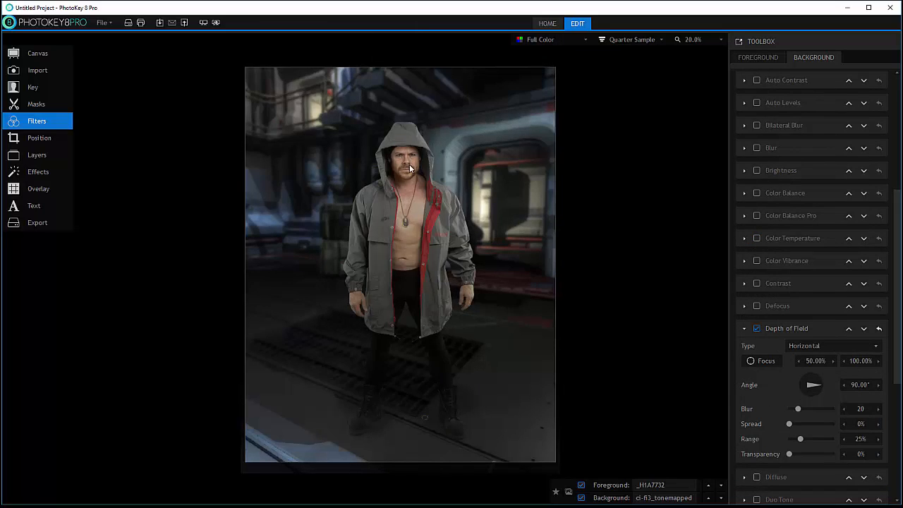
pyautogui.click(758, 328)
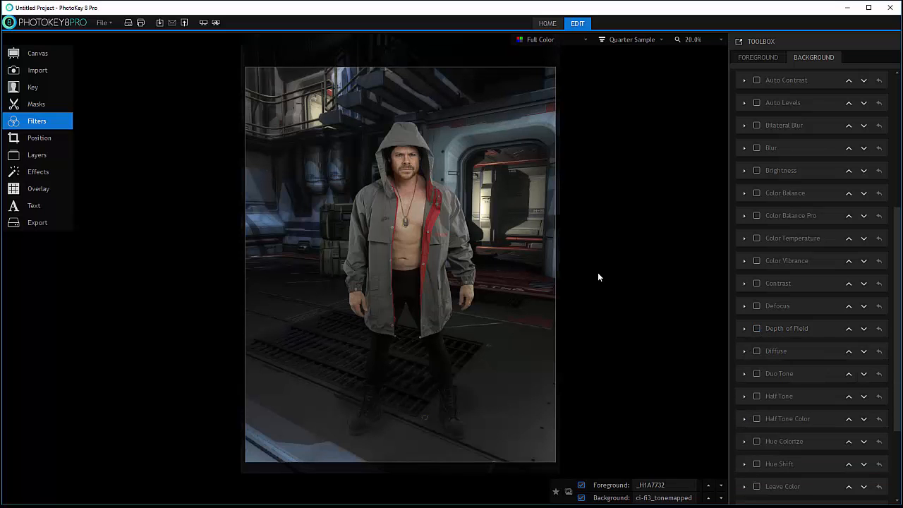
pyautogui.moveTo(897, 212); pyautogui.dragTo(896, 89)
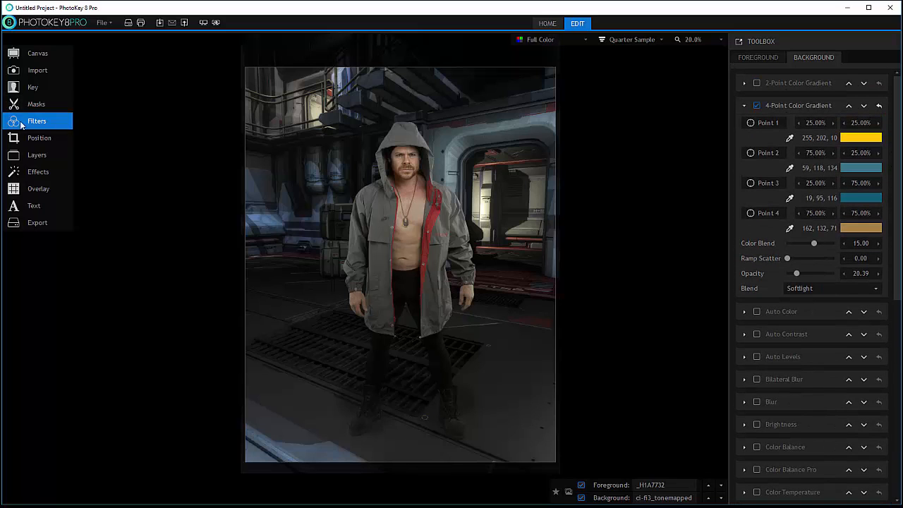
# - Open the layer settings for the composite
pyautogui.click(42, 154)
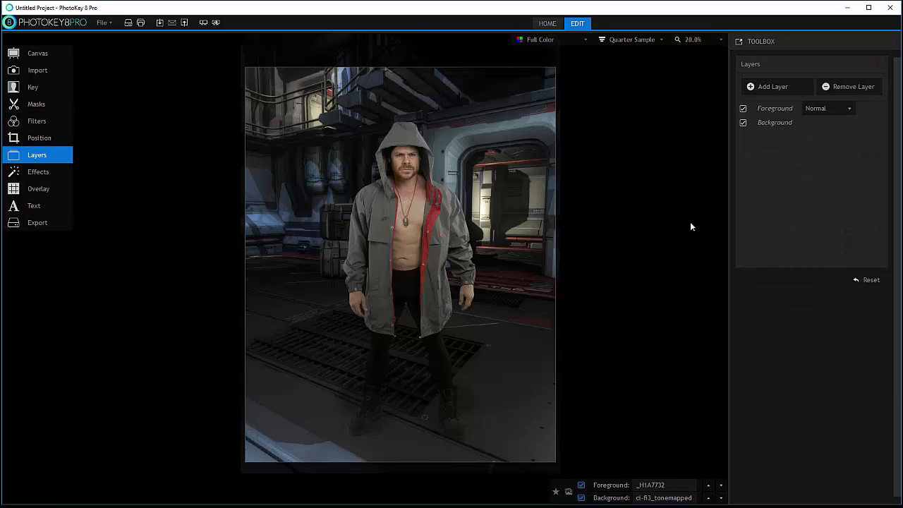